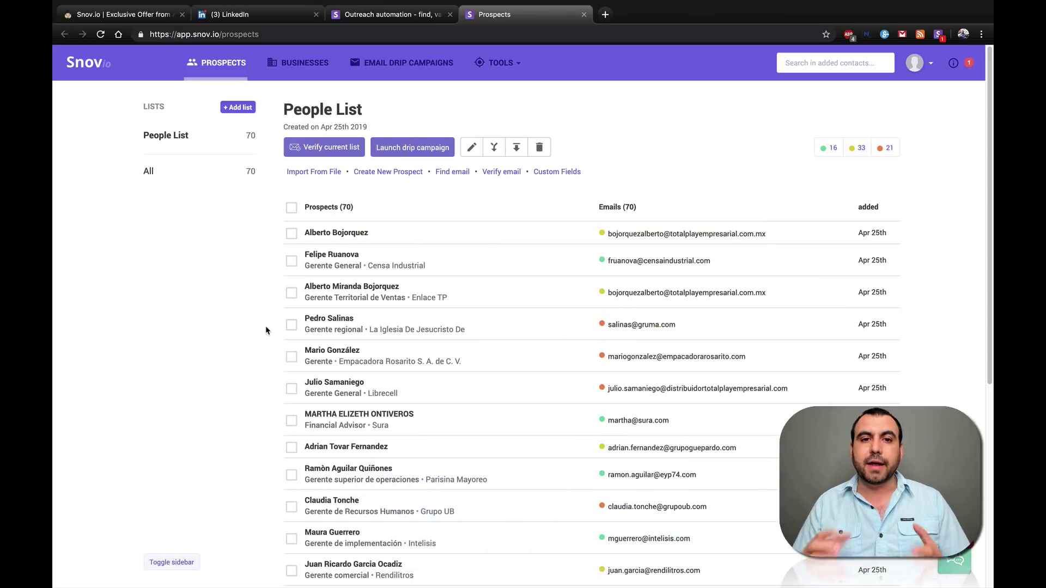
# - Switch to the AppSumo Snov.io deal page and highlight the $49.00 price
pyautogui.click(131, 6)
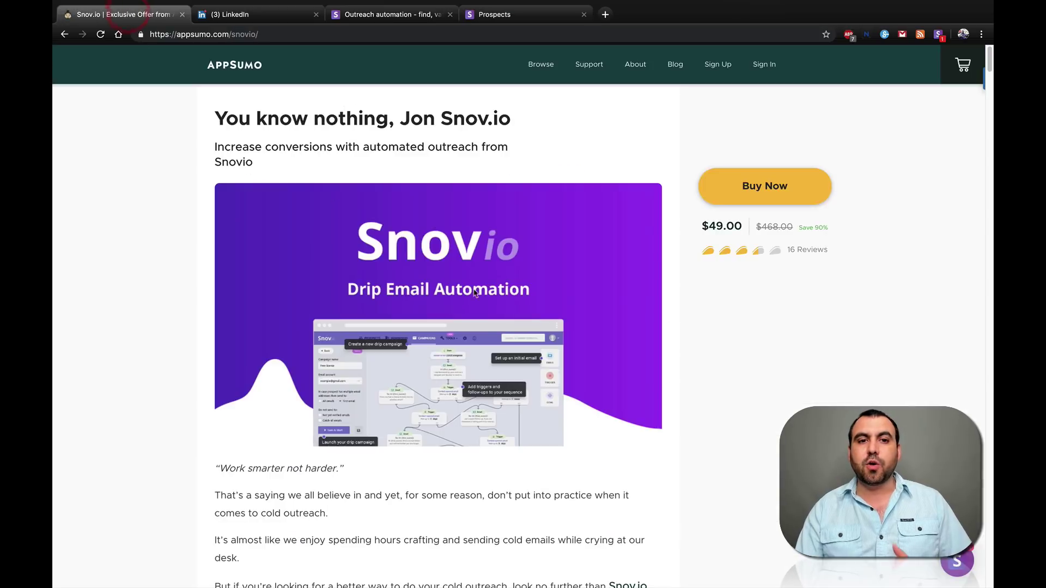
pyautogui.scroll(-1, 548, 393)
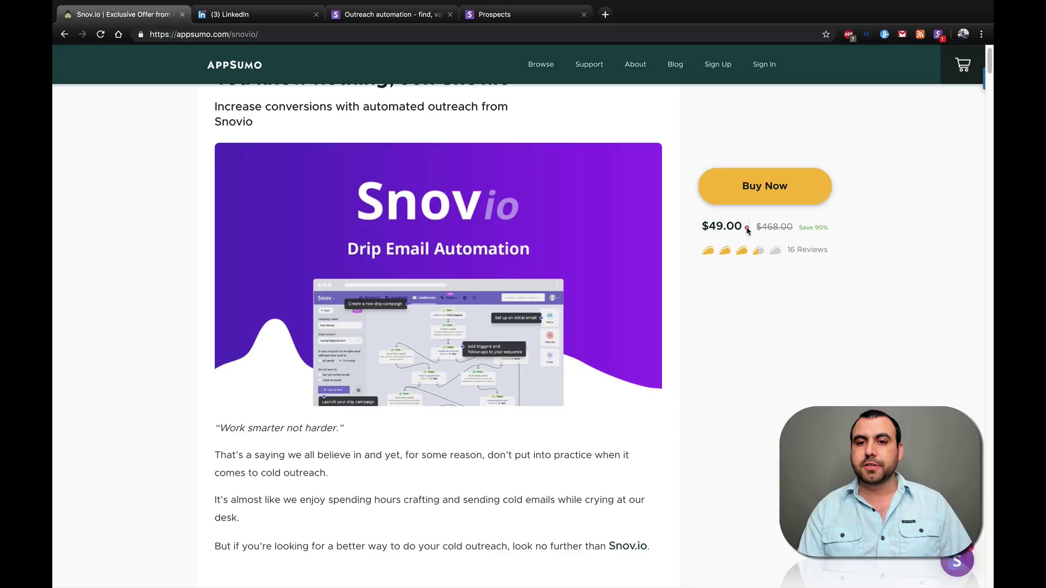
pyautogui.doubleClick(720, 225)
pyautogui.scroll(1, 691, 455)
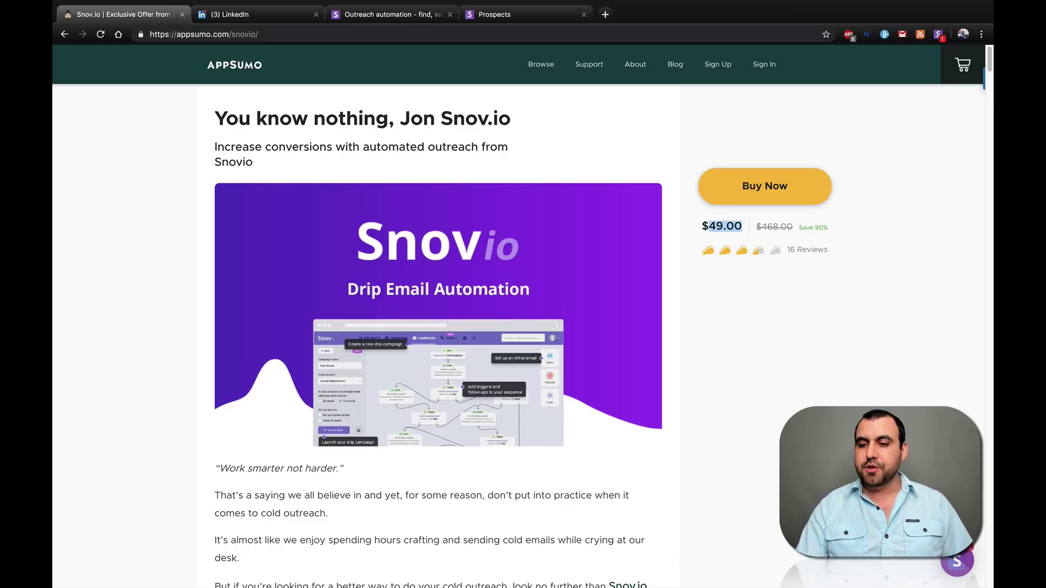
# - Open and close the FAQ chat, then scroll down to the lifetime Drip Campaigns pricing summary
pyautogui.click(957, 560)
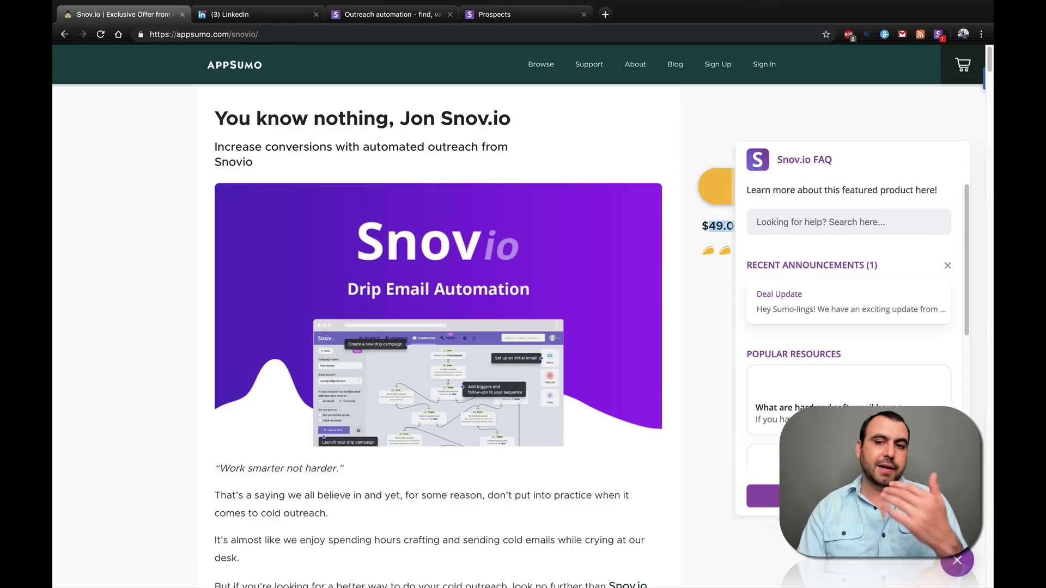
pyautogui.click(740, 452)
pyautogui.scroll(-15, 739, 452)
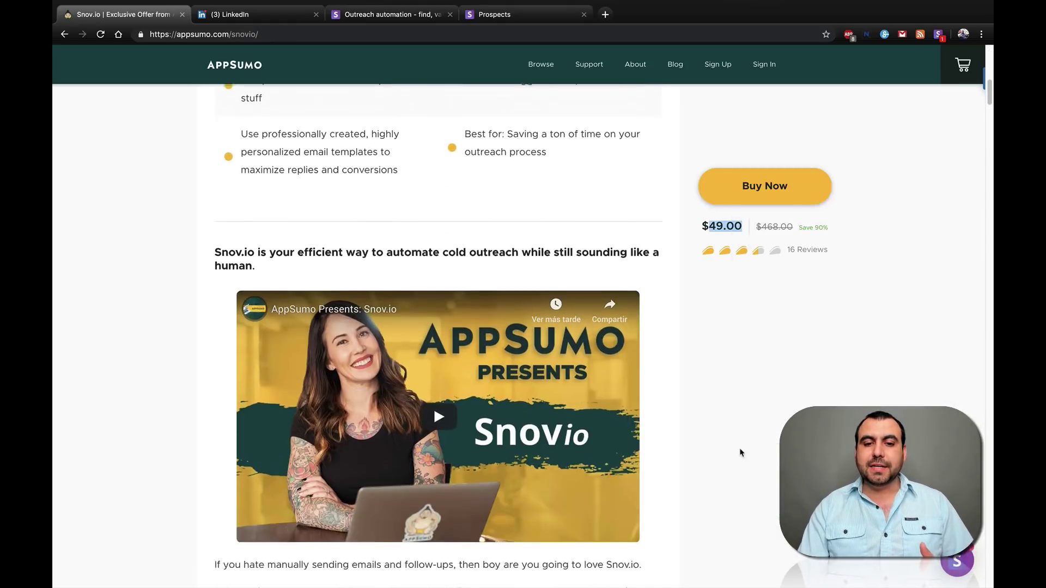
pyautogui.scroll(-6, 740, 452)
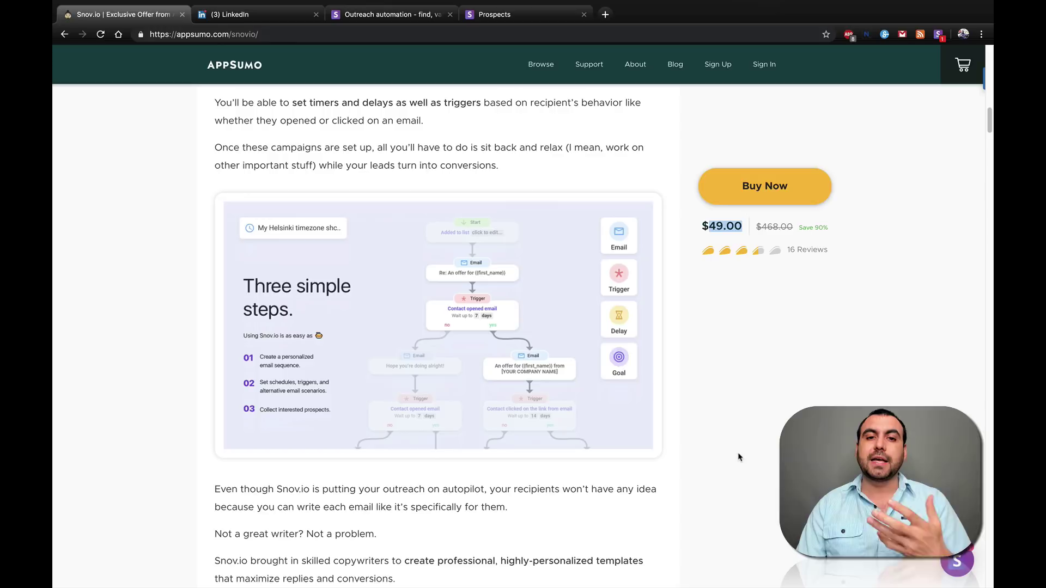
pyautogui.scroll(-1, 738, 455)
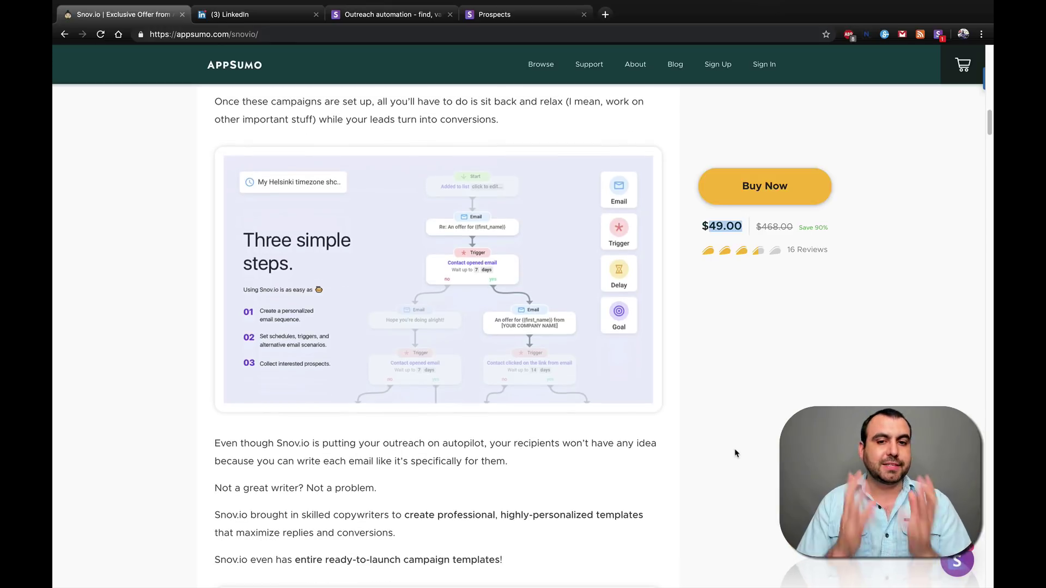
pyautogui.scroll(-20, 735, 452)
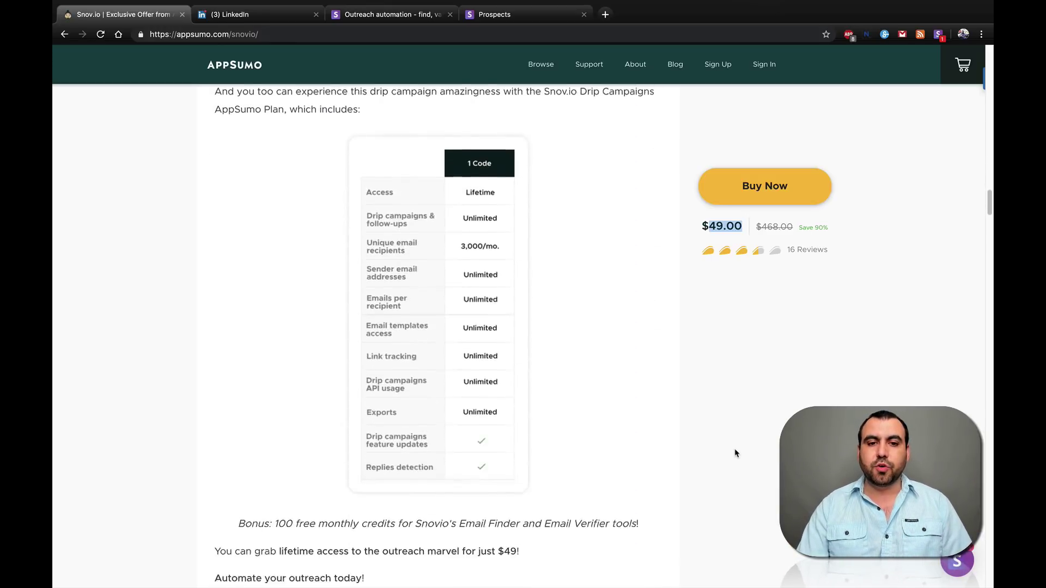
pyautogui.scroll(-1, 735, 453)
pyautogui.scroll(1, 687, 447)
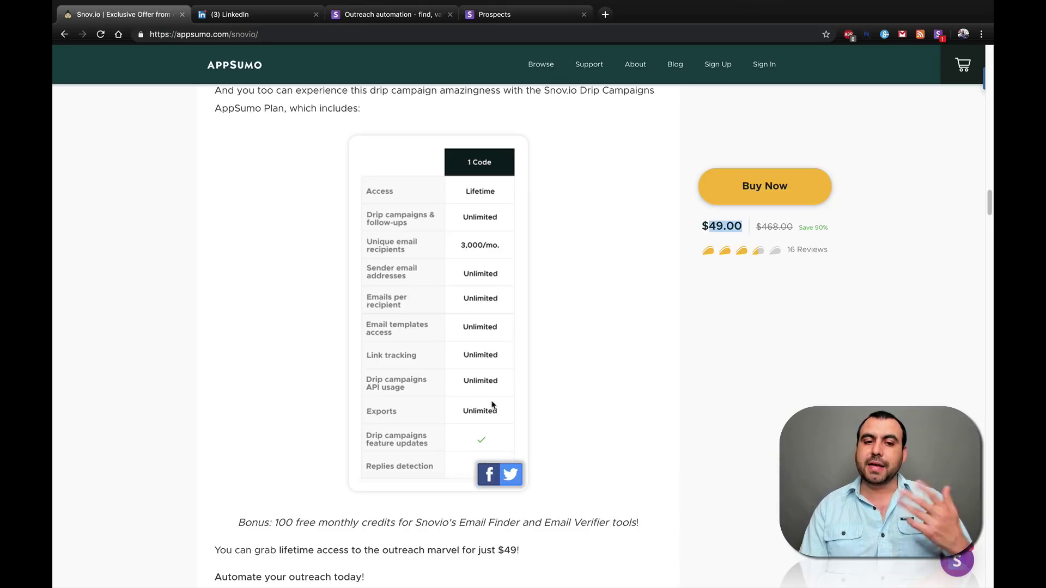
pyautogui.scroll(-20, 594, 442)
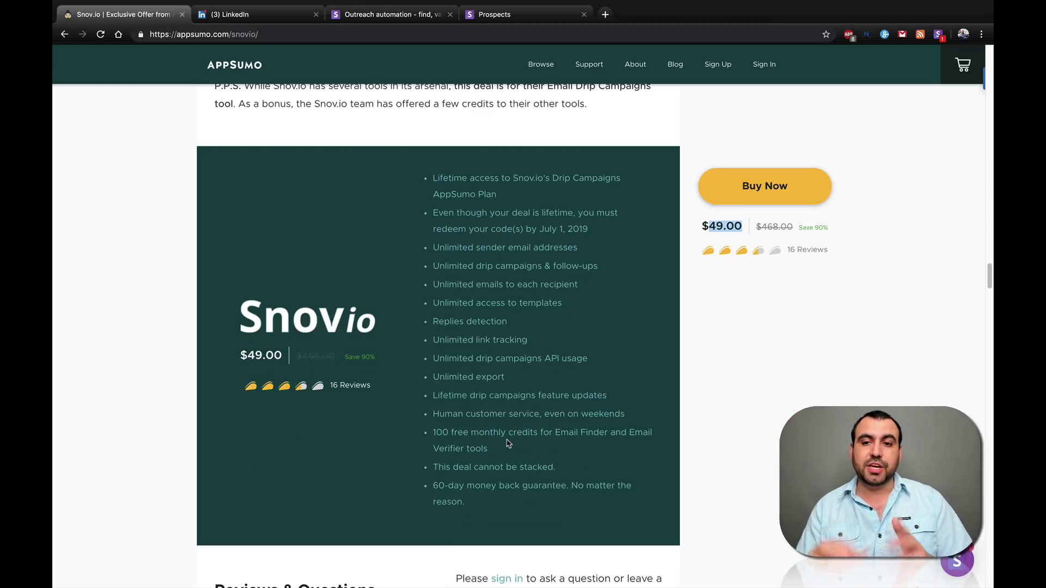
# - Return to Snov.io's People List and view the AppSumo Drip Plan credits in the account dropdown
pyautogui.click(494, 15)
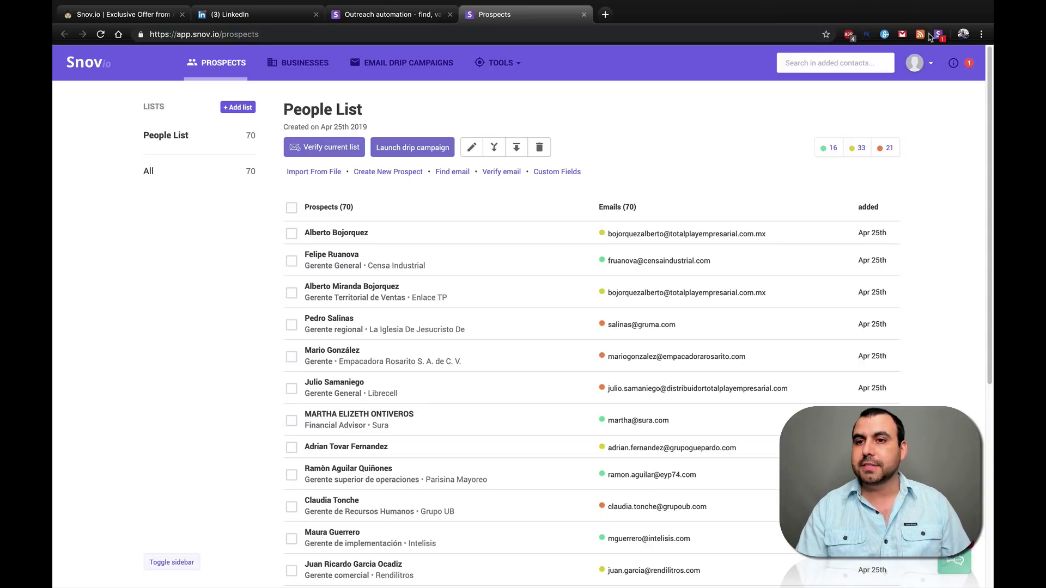
pyautogui.click(928, 63)
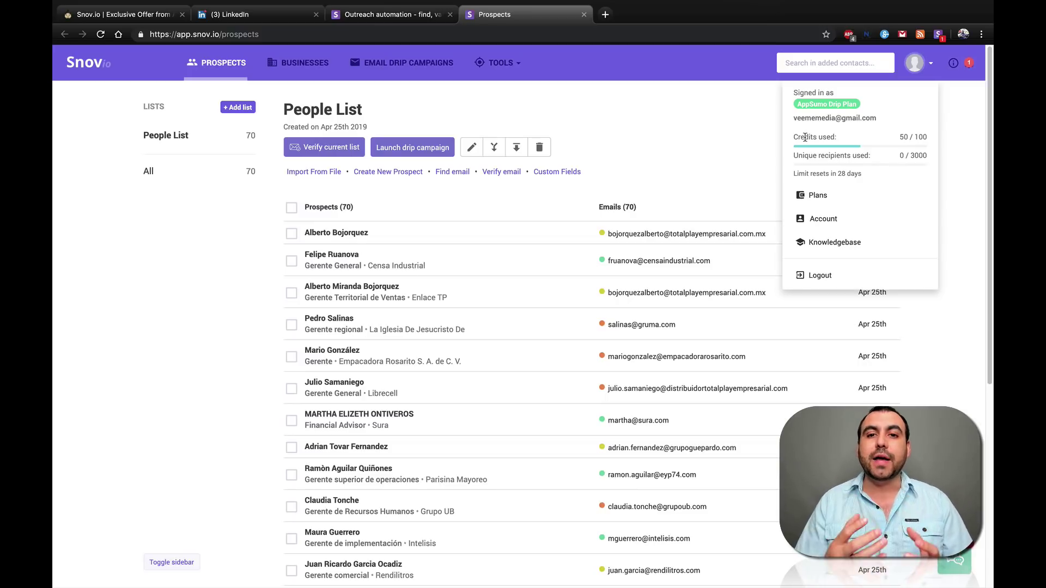
pyautogui.click(703, 163)
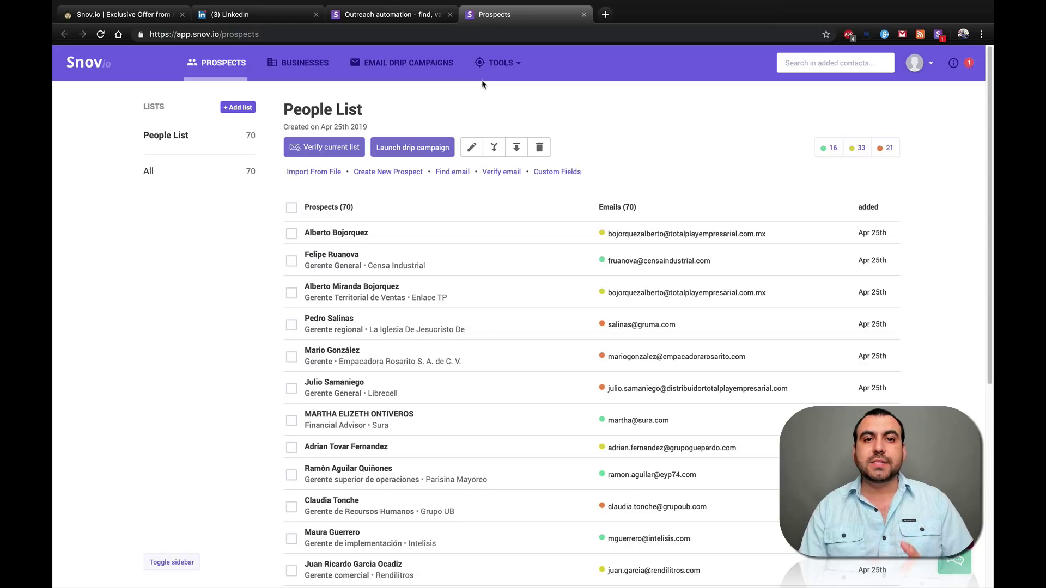
# - Run a LinkedIn search for 'retaurants'
pyautogui.click(279, 18)
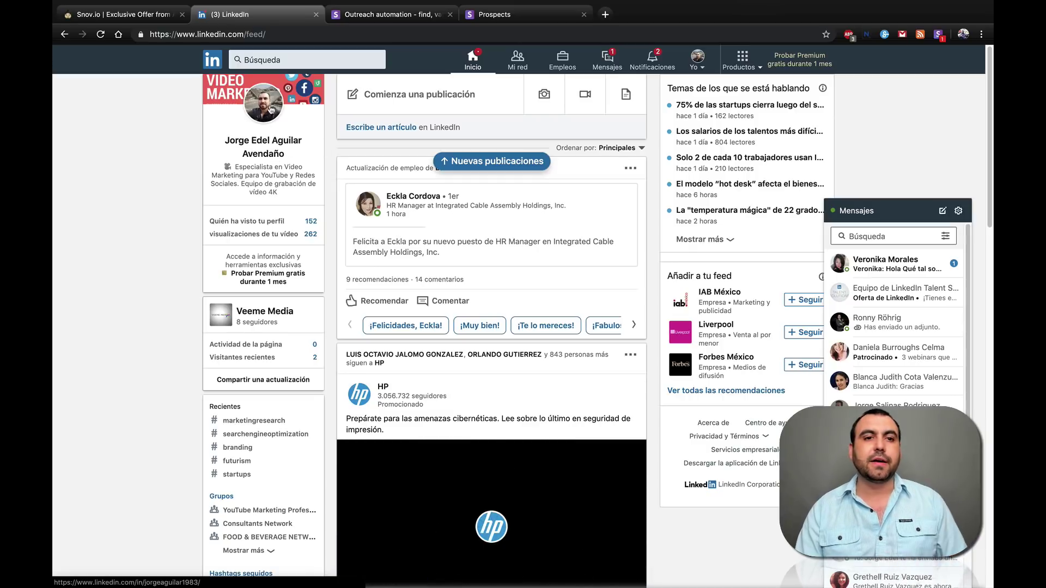
pyautogui.click(266, 62)
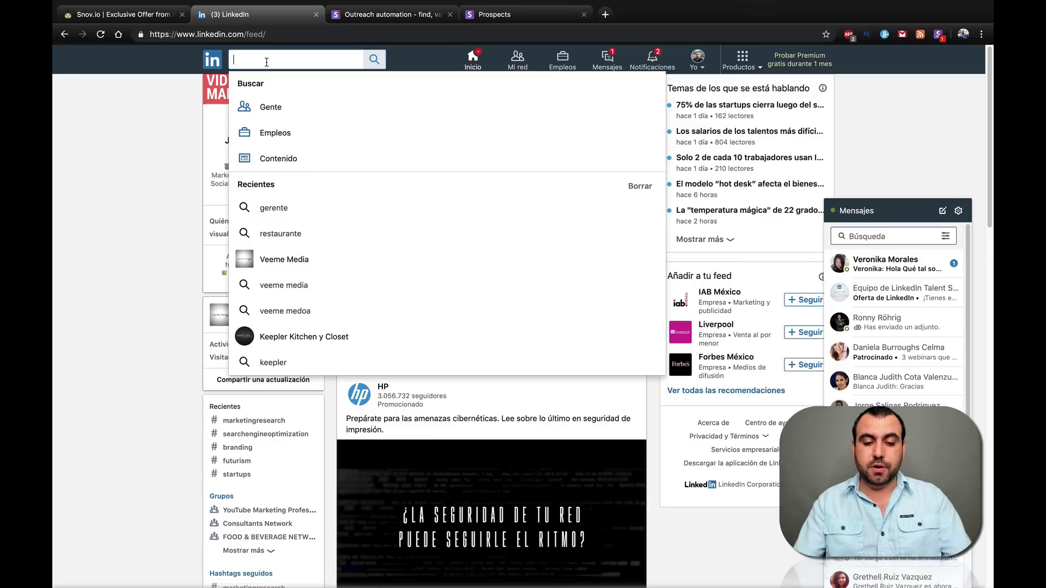
pyautogui.write('retaurants')
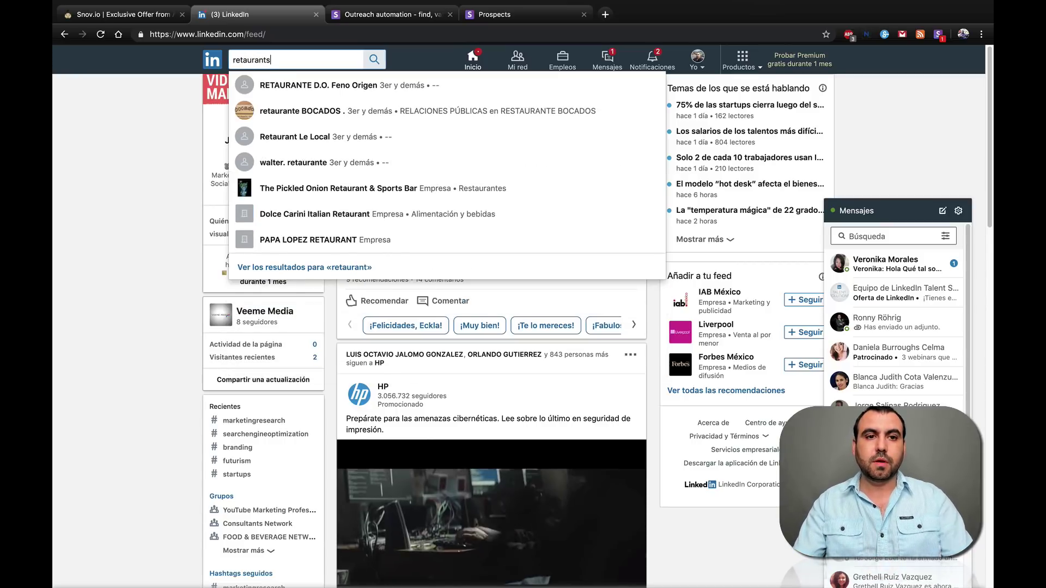
pyautogui.press('Return')
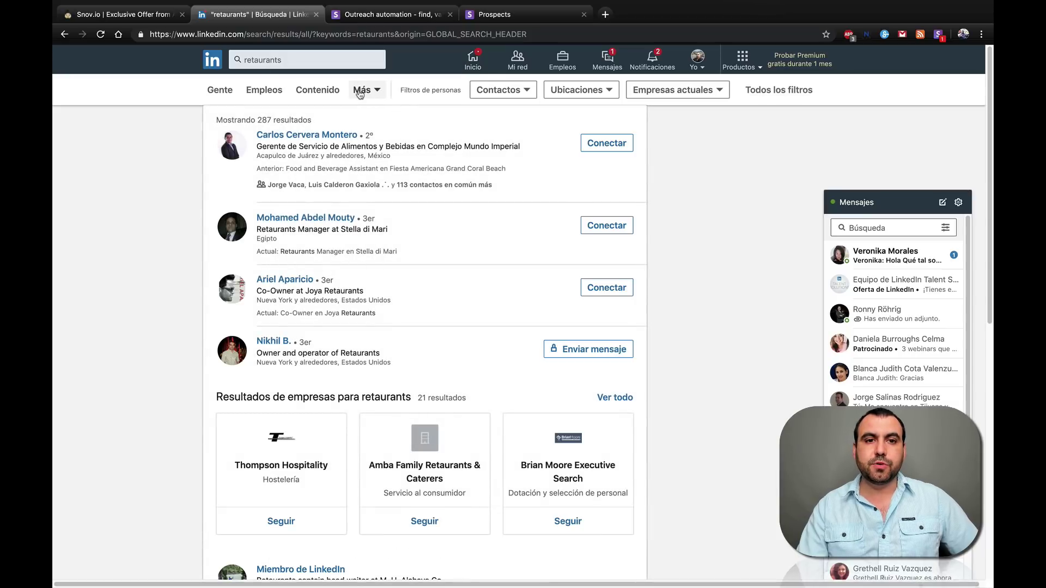
# - Filter the results by location to San Diego y alrededores, Estados Unidos, leaving 2 people
pyautogui.click(363, 90)
pyautogui.click(732, 182)
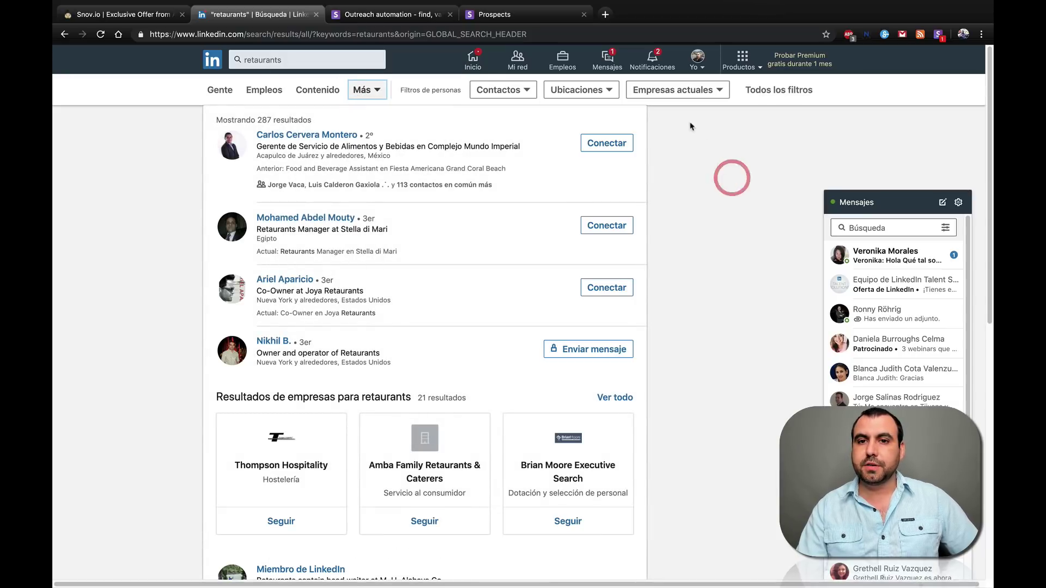
pyautogui.click(578, 90)
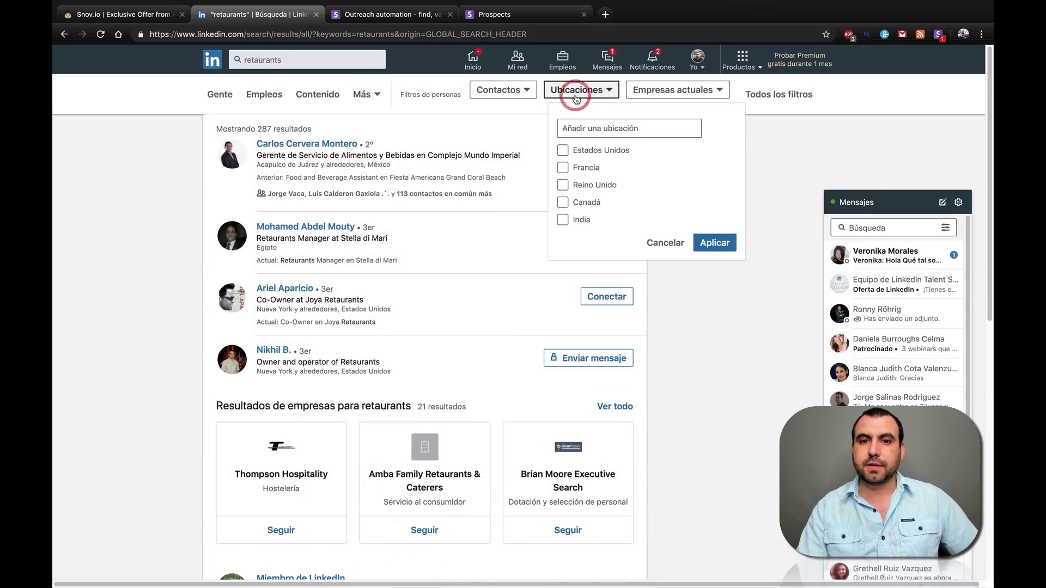
pyautogui.click(563, 149)
pyautogui.click(563, 150)
pyautogui.click(569, 129)
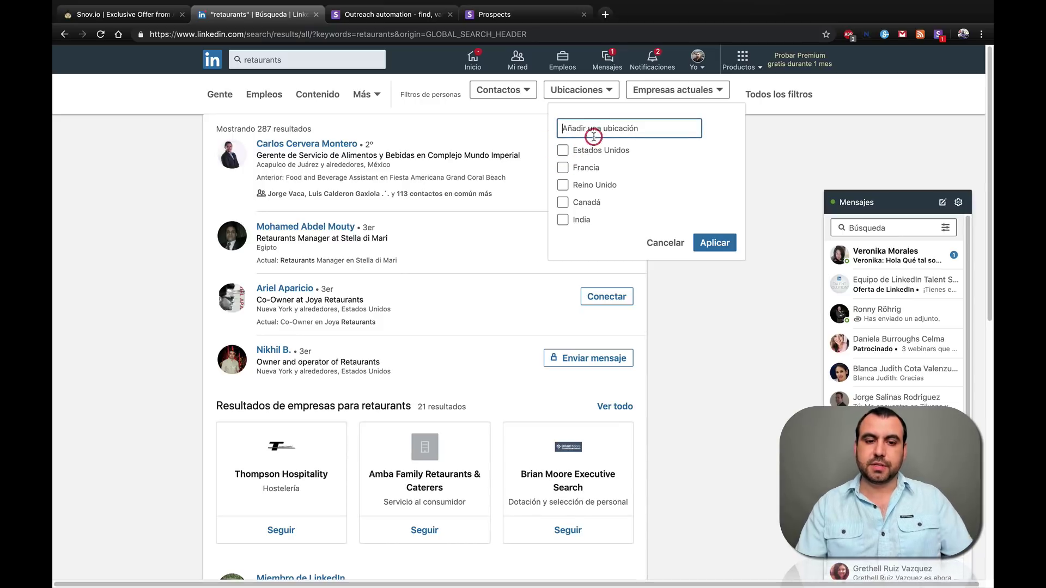
pyautogui.write('san diego')
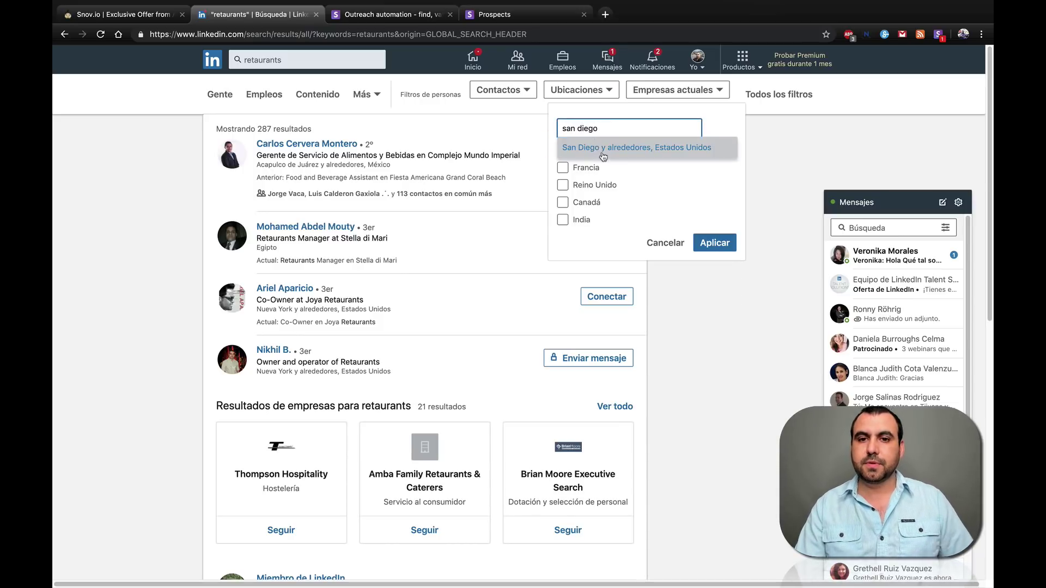
pyautogui.click(603, 148)
pyautogui.click(714, 261)
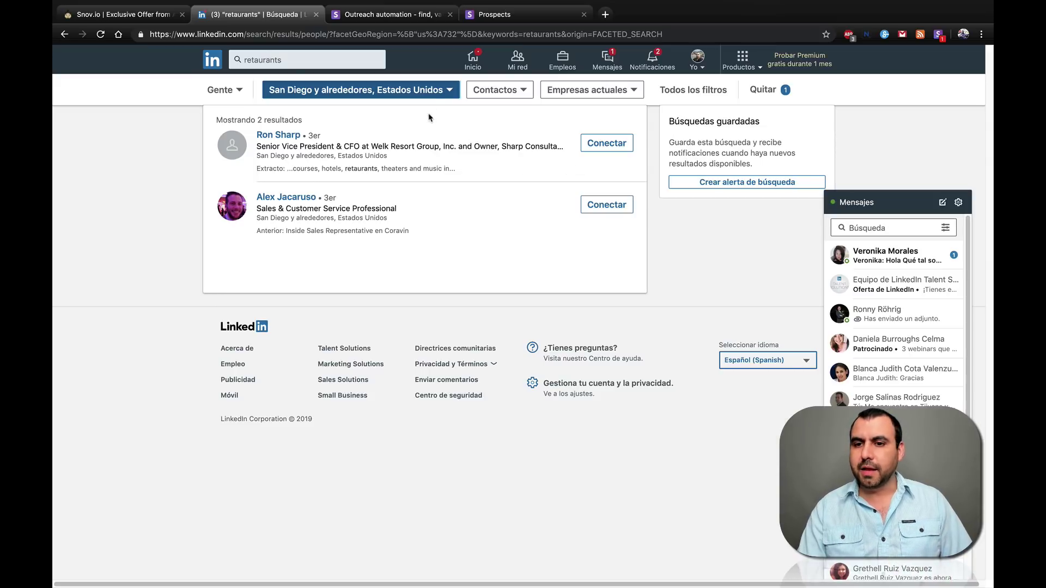
# - Try the keywords 'tool' and 'carpinter', then settle on searching for 'human'
pyautogui.doubleClick(320, 65)
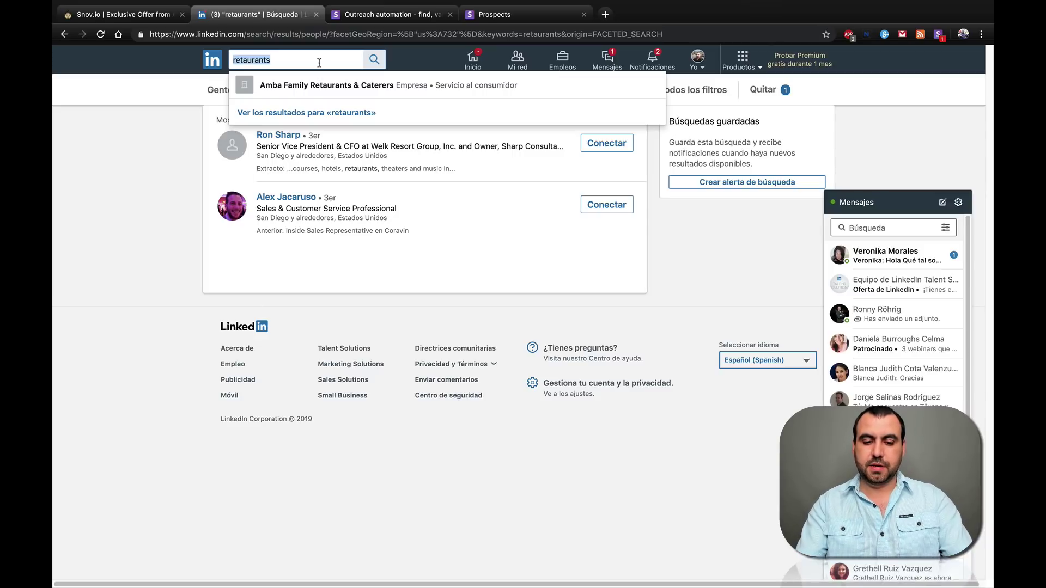
pyautogui.press('BackSpace')
pyautogui.write('tool')
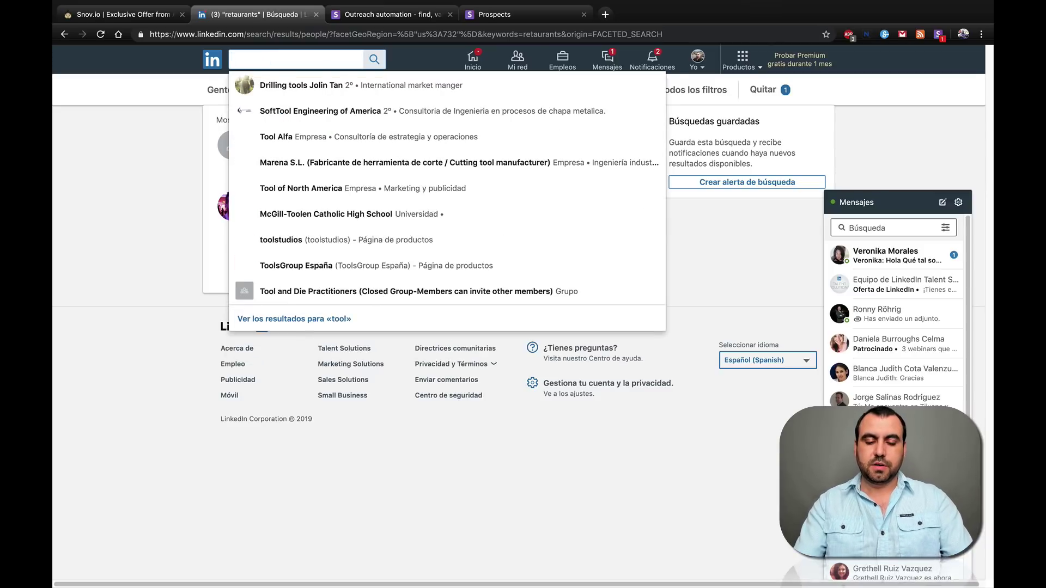
pyautogui.press('BackSpace')
pyautogui.press('BackSpace')
pyautogui.press('BackSpace')
pyautogui.press('BackSpace')
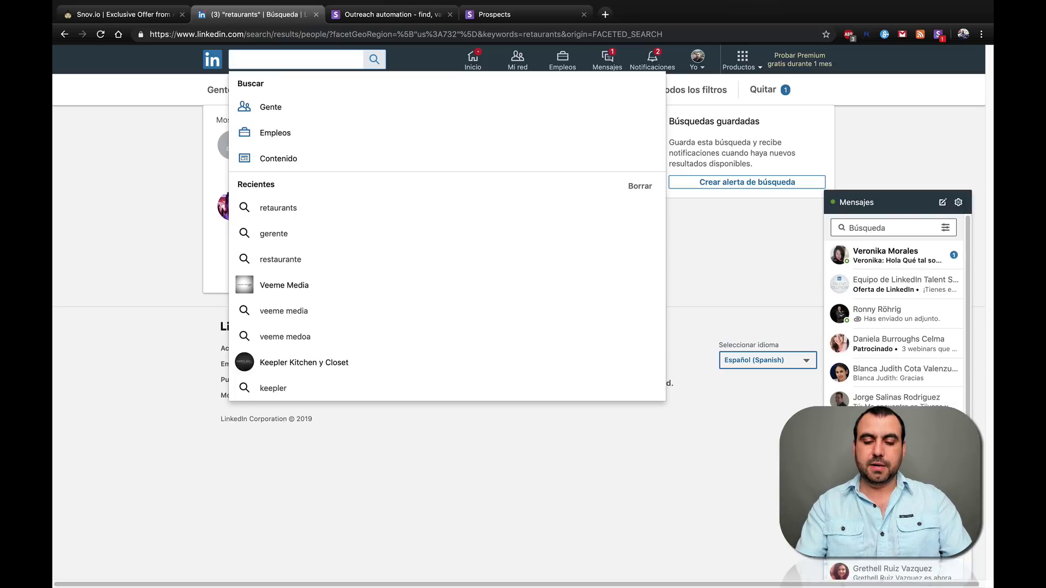
pyautogui.write('carpinter')
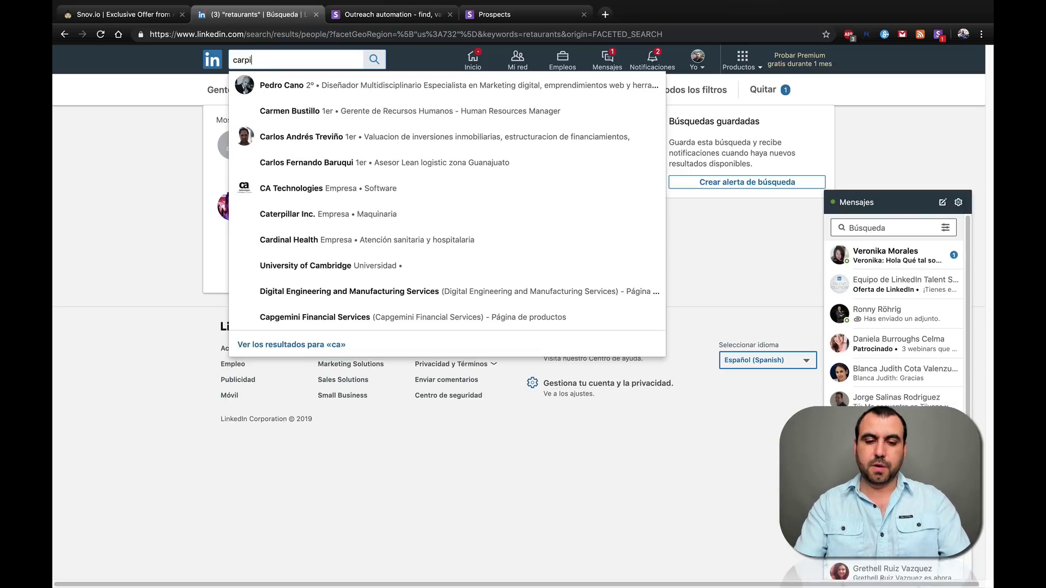
pyautogui.press('Return')
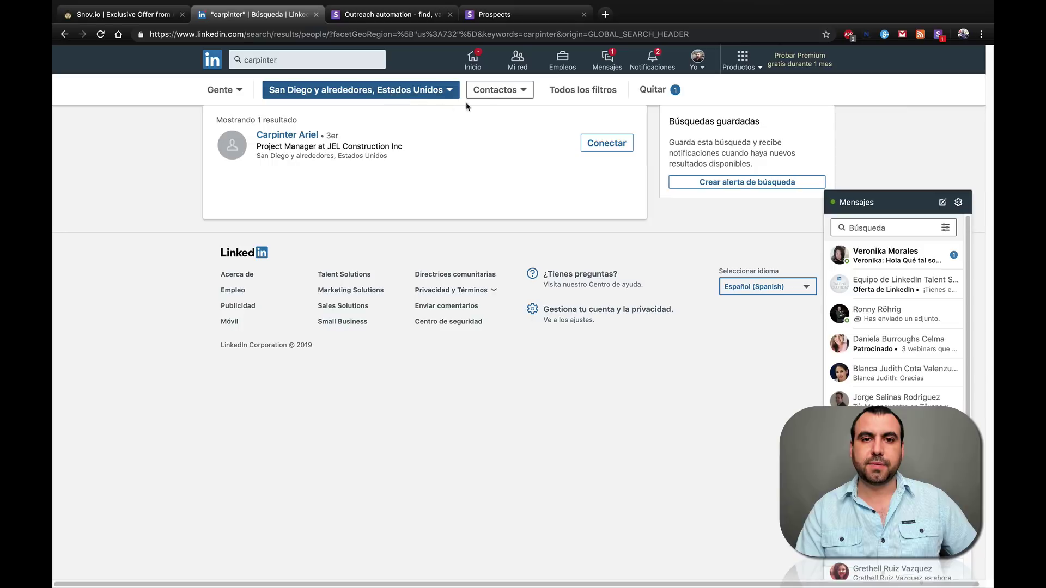
pyautogui.click(338, 65)
pyautogui.doubleClick(338, 65)
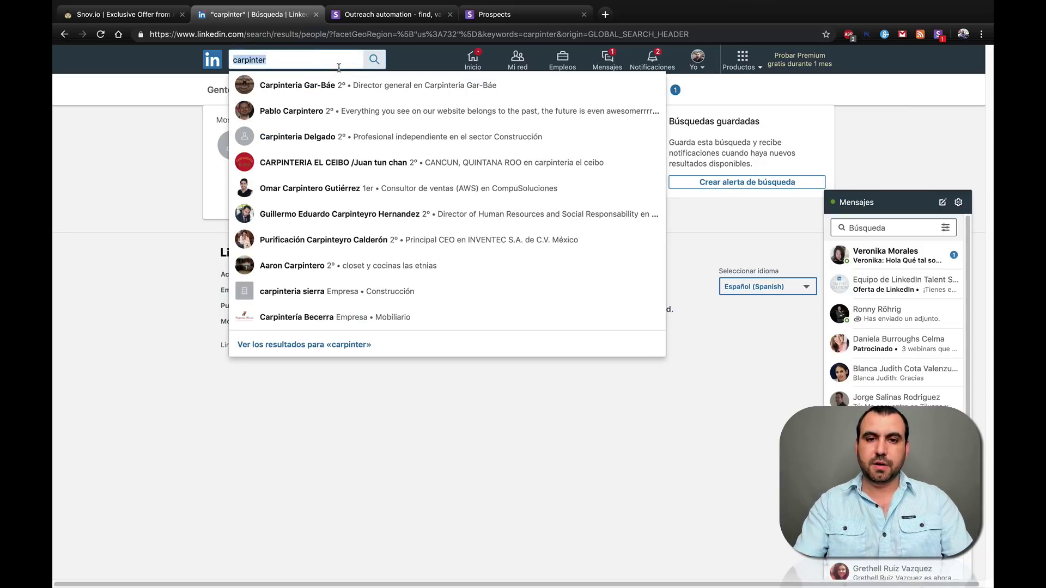
pyautogui.write('human')
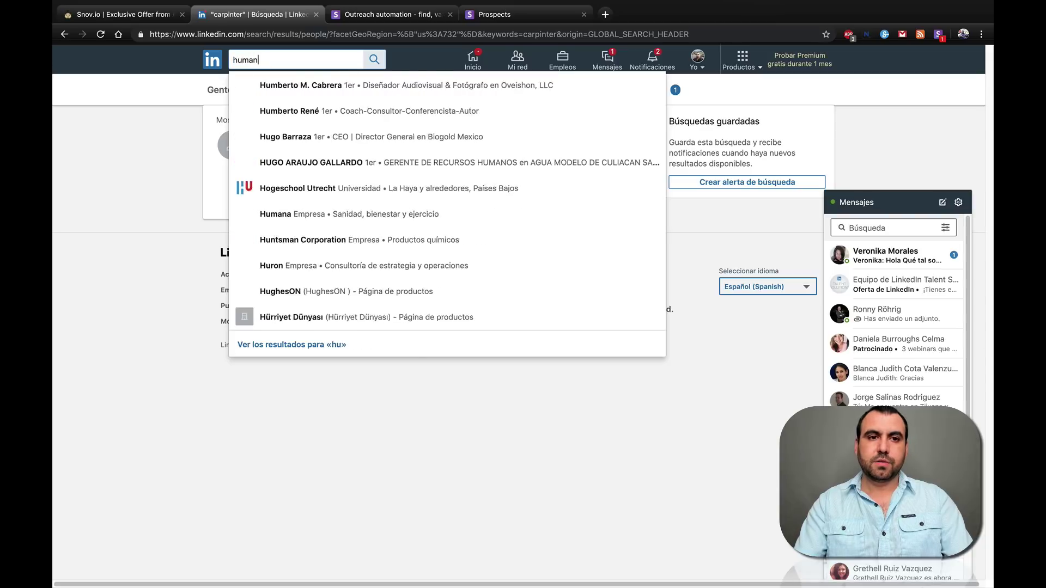
pyautogui.press('Return')
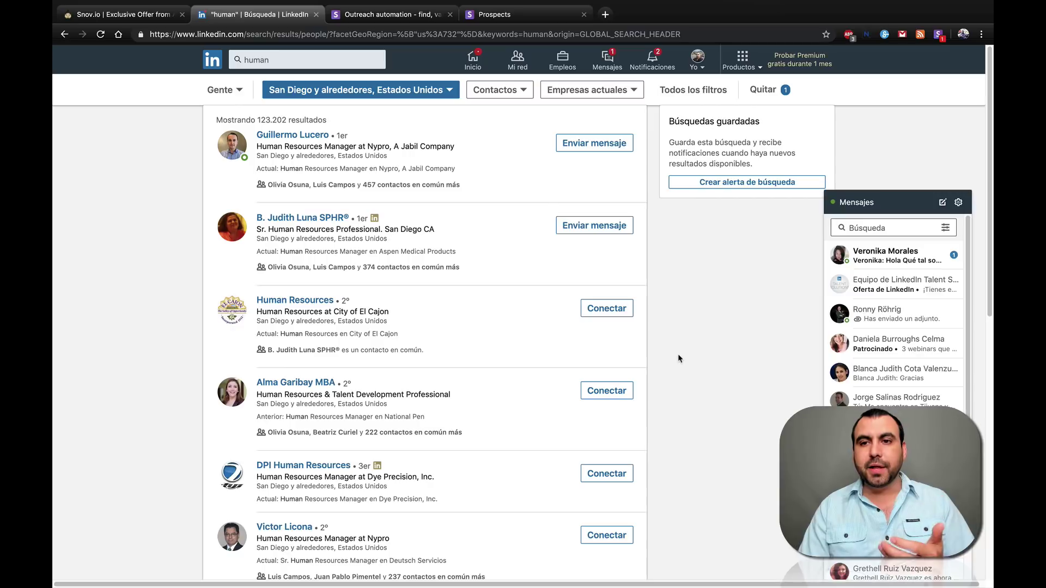
# - In the Snov.io extension, keep People List as the destination and bring up the page-range options
pyautogui.click(937, 36)
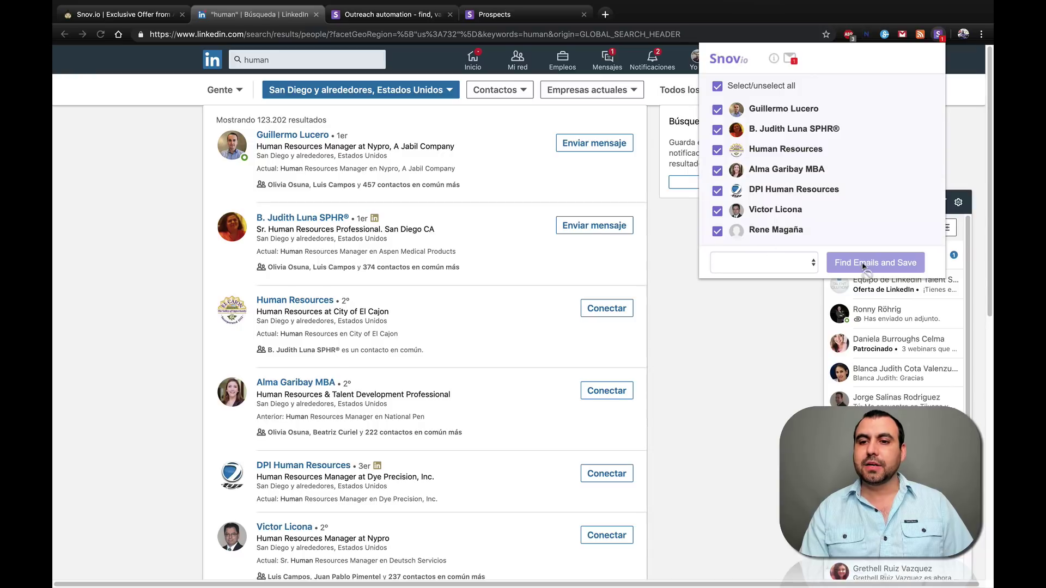
pyautogui.click(771, 264)
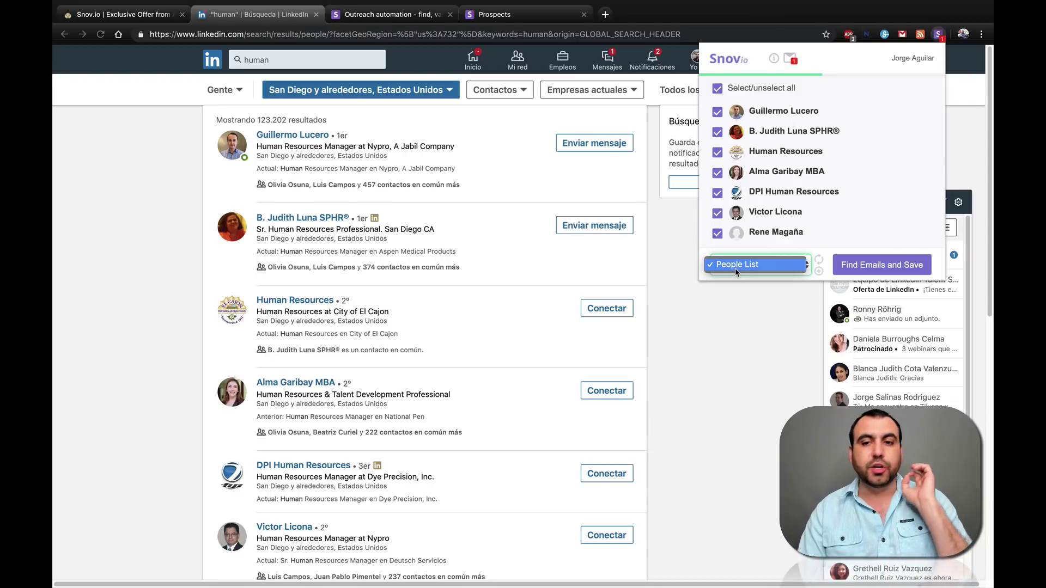
pyautogui.click(774, 281)
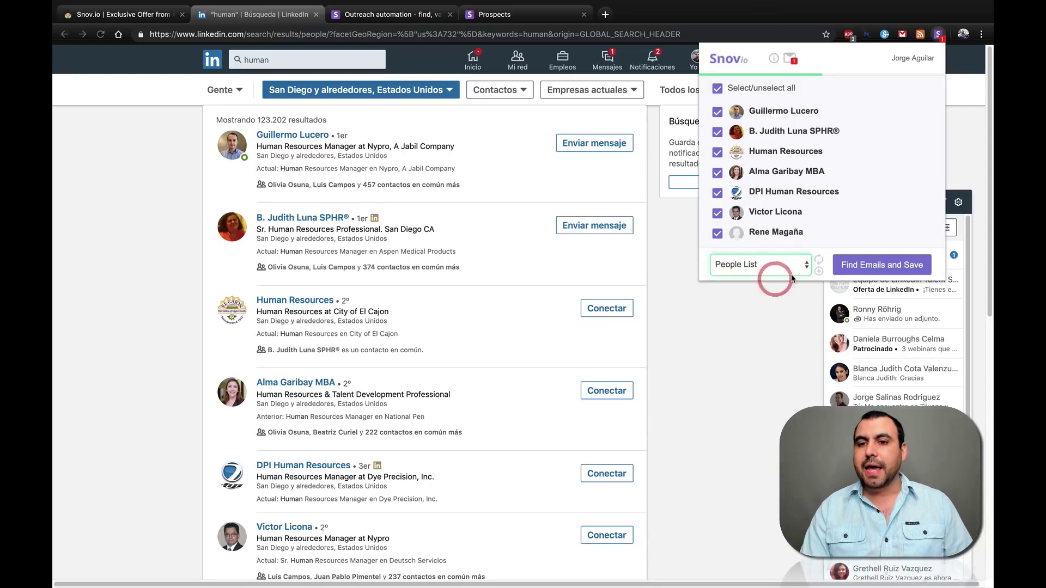
pyautogui.click(856, 271)
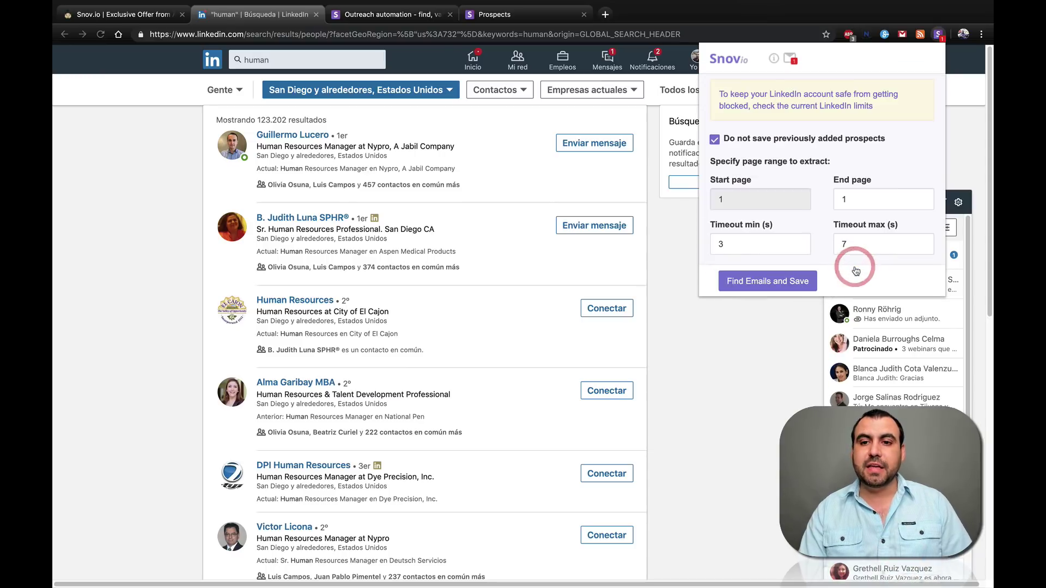
# - Extract emails from pages 1 to 1, saving 7 prospects to People List, then open the notification
pyautogui.click(865, 205)
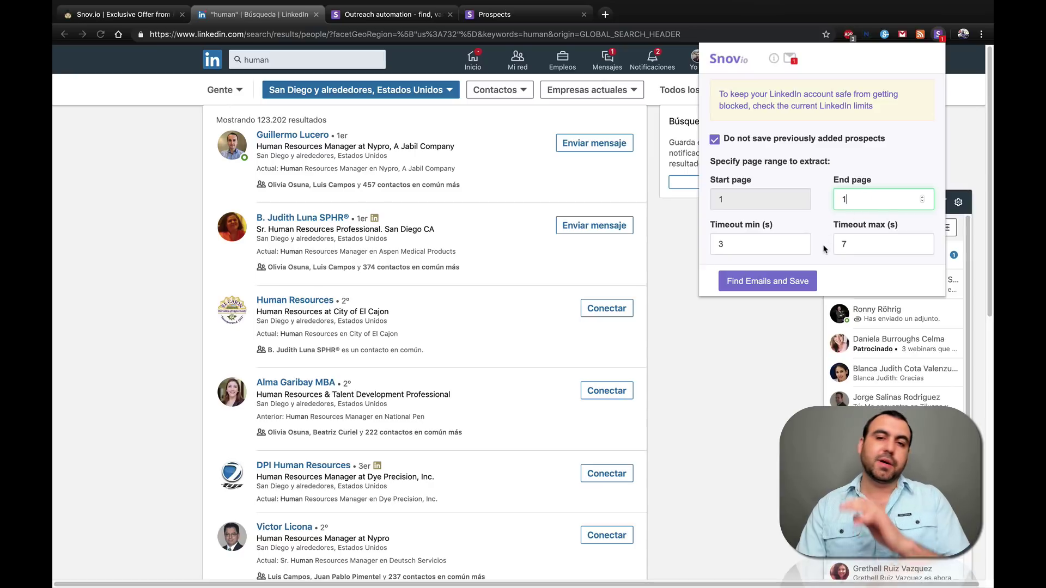
pyautogui.click(801, 281)
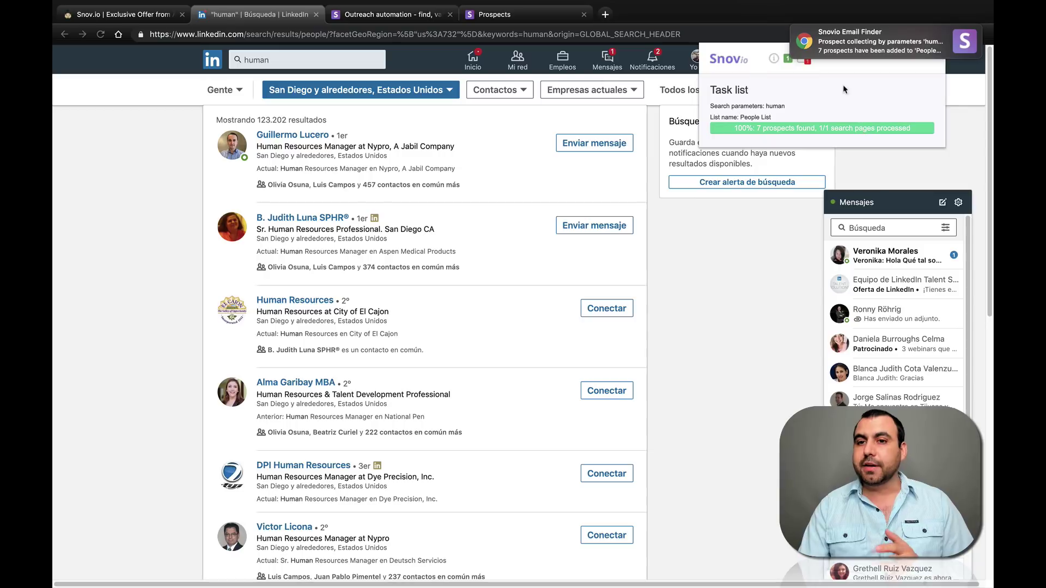
pyautogui.click(828, 125)
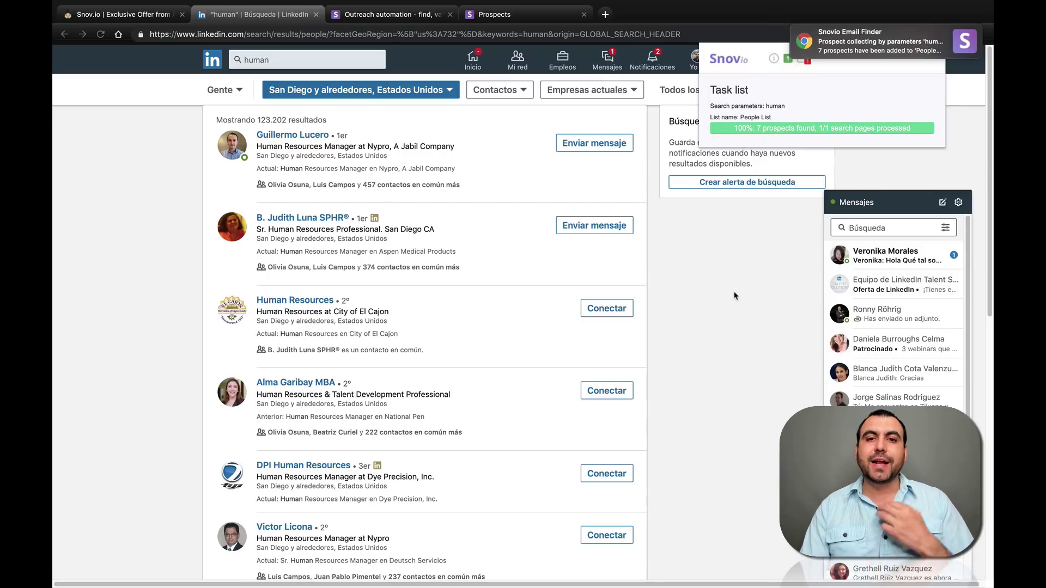
pyautogui.click(803, 59)
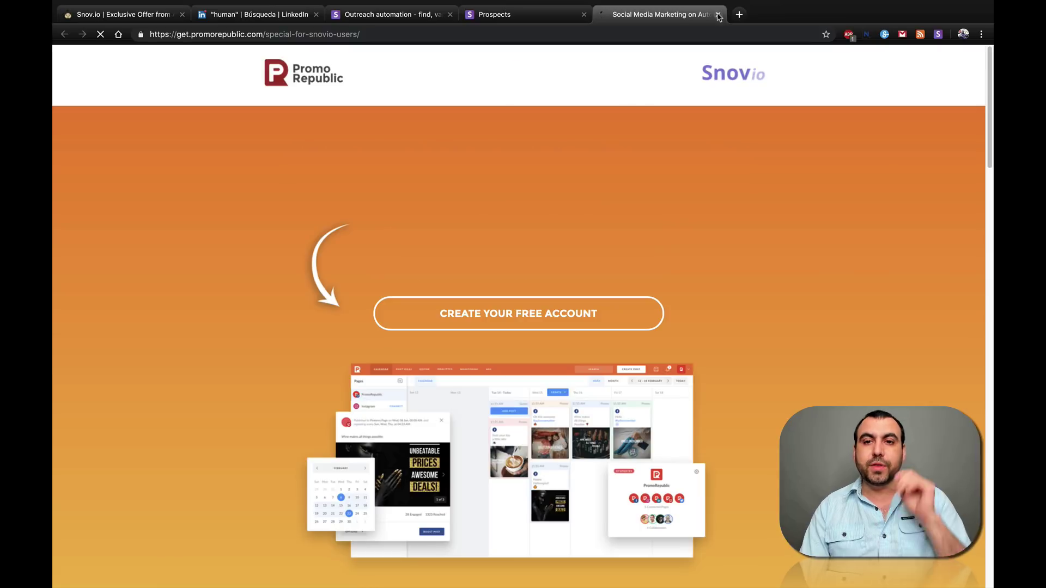
# - Close the PromoRepublic tab, review the 7 new prospects, and filter People List to the 19 valid emails
pyautogui.click(717, 14)
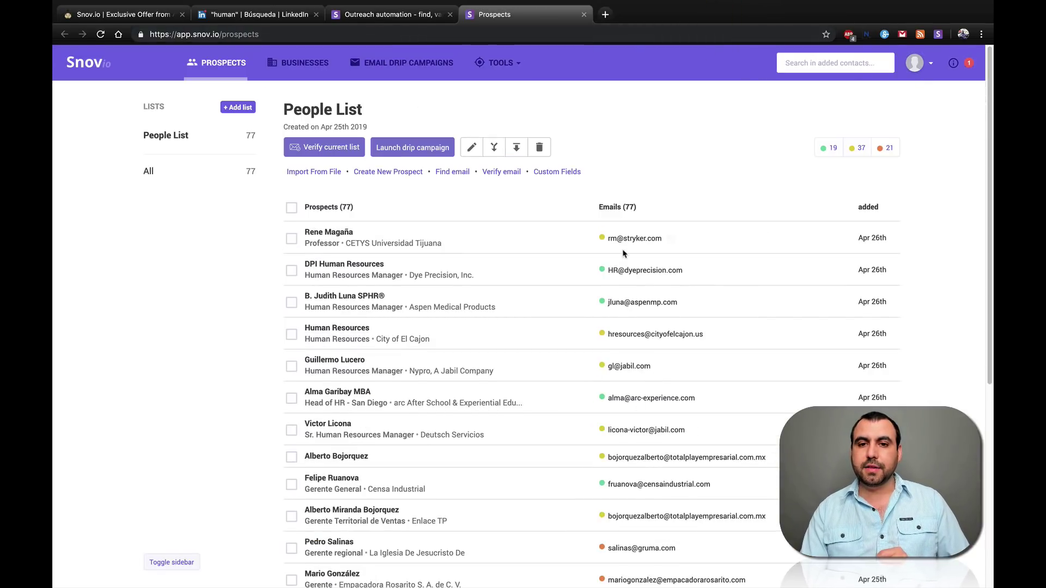
pyautogui.scroll(-1, 617, 458)
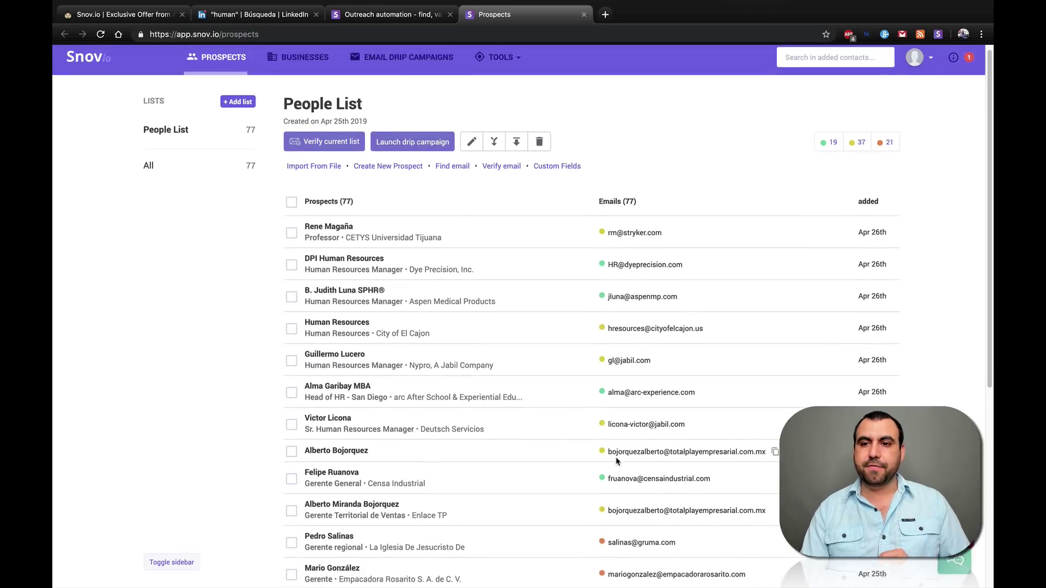
pyautogui.scroll(1, 616, 457)
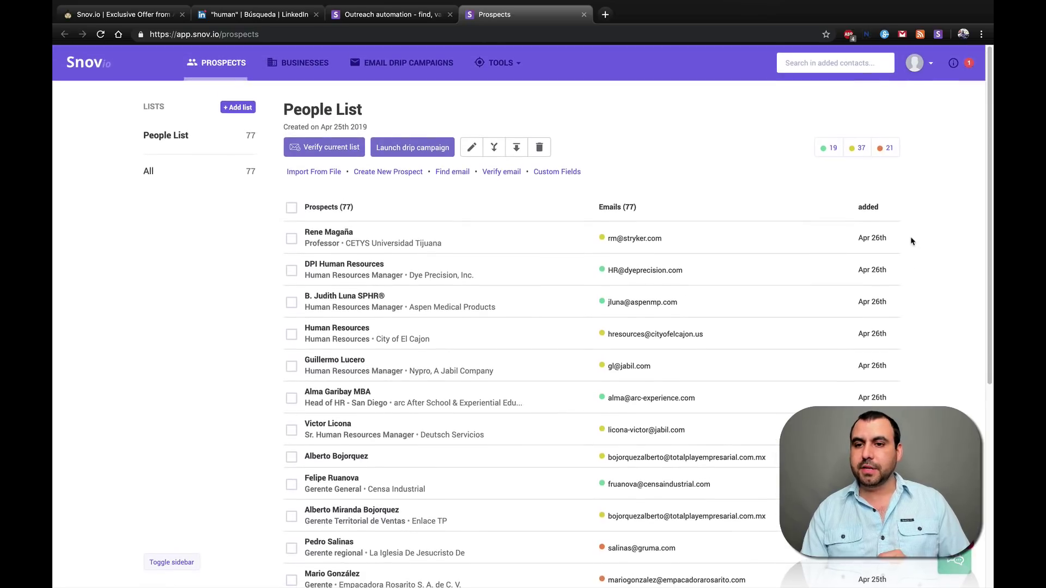
pyautogui.click(858, 6)
pyautogui.click(948, 214)
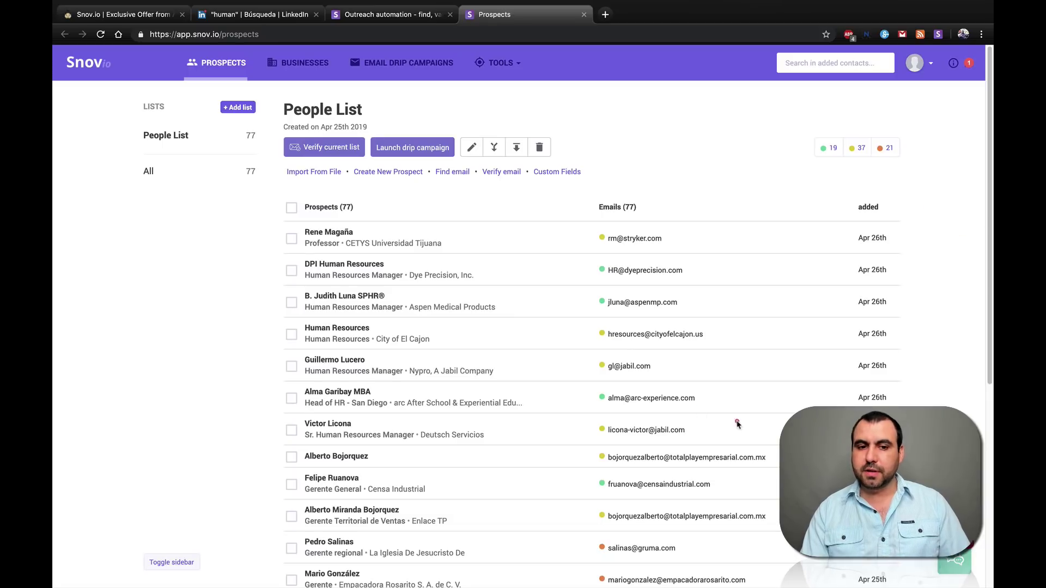
pyautogui.moveTo(737, 426); pyautogui.dragTo(407, 217)
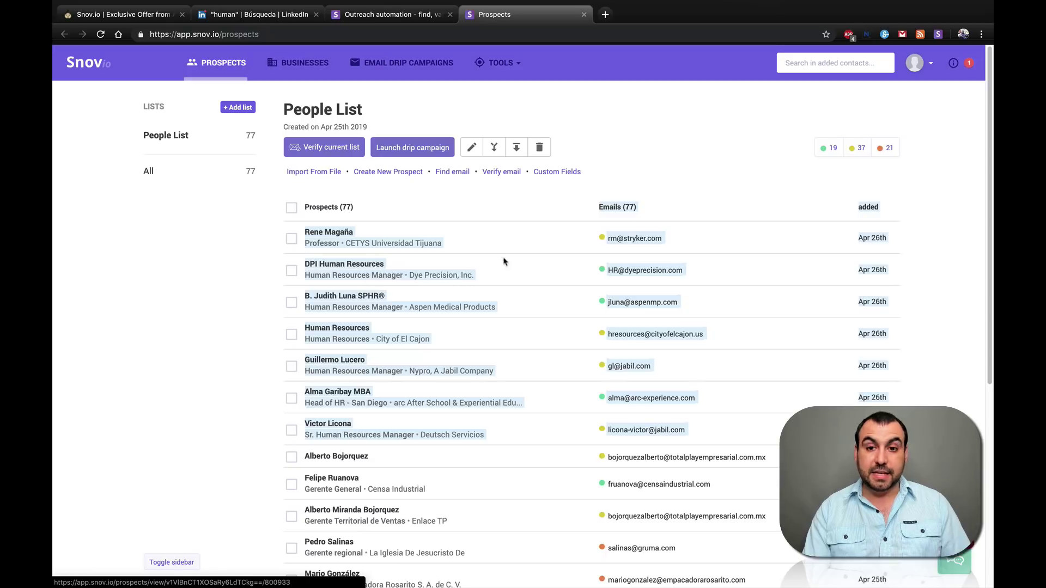
pyautogui.click(951, 307)
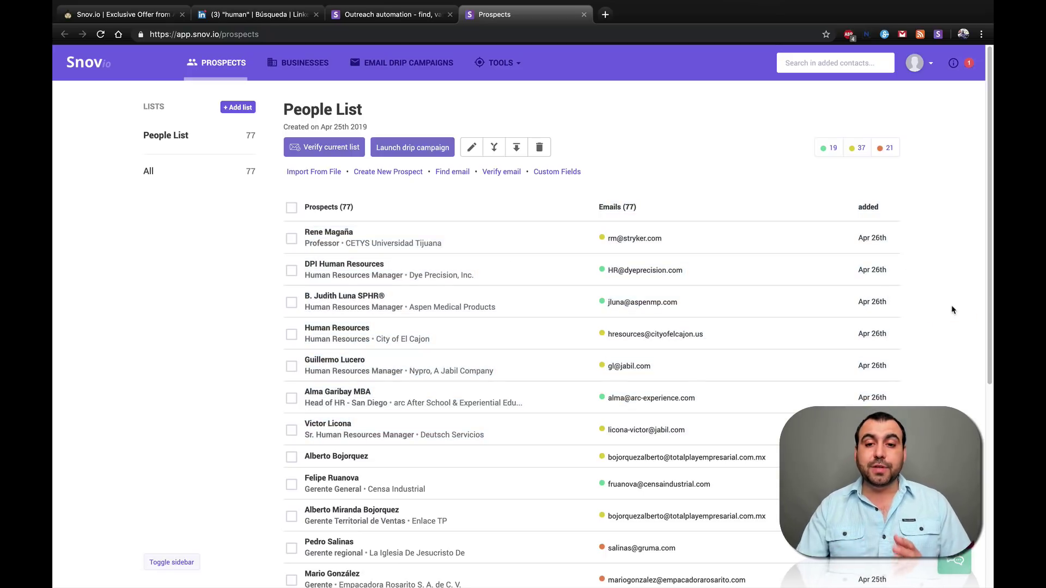
pyautogui.click(823, 153)
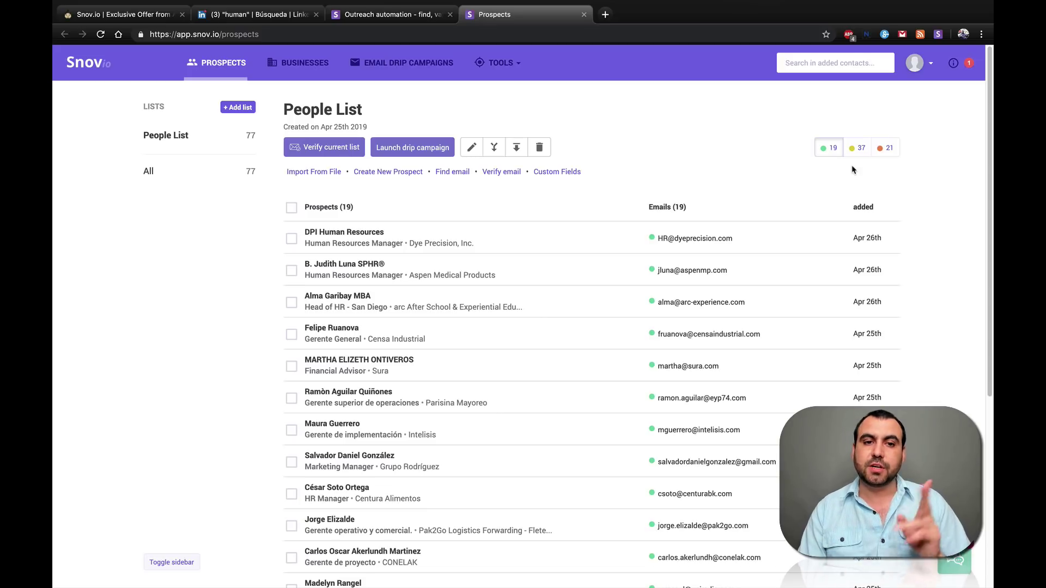
# - Filter by invalid (21) and unconfirmed (37) emails, then clear the filter to show all 77
pyautogui.click(884, 150)
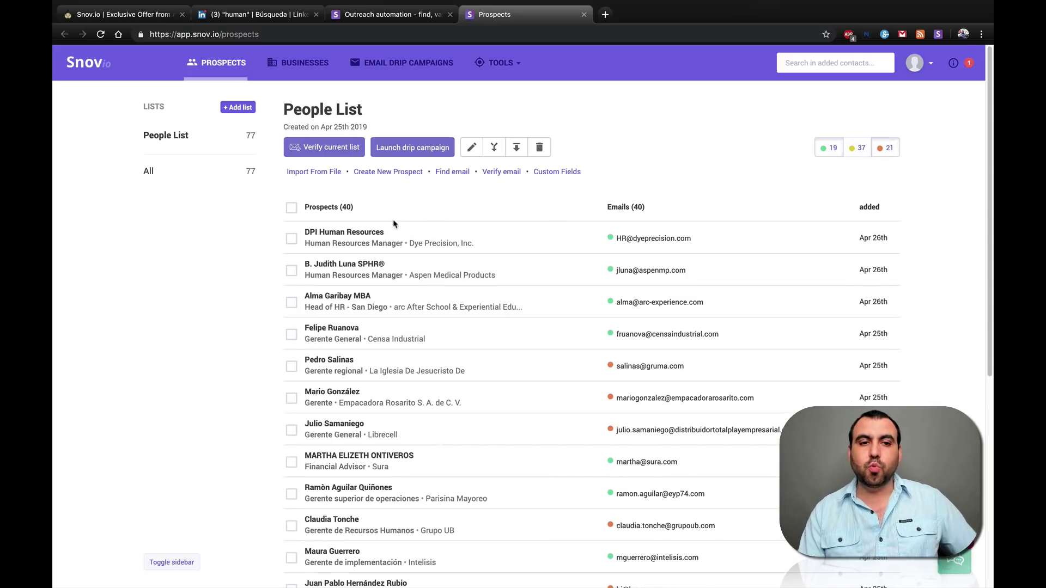
pyautogui.click(858, 148)
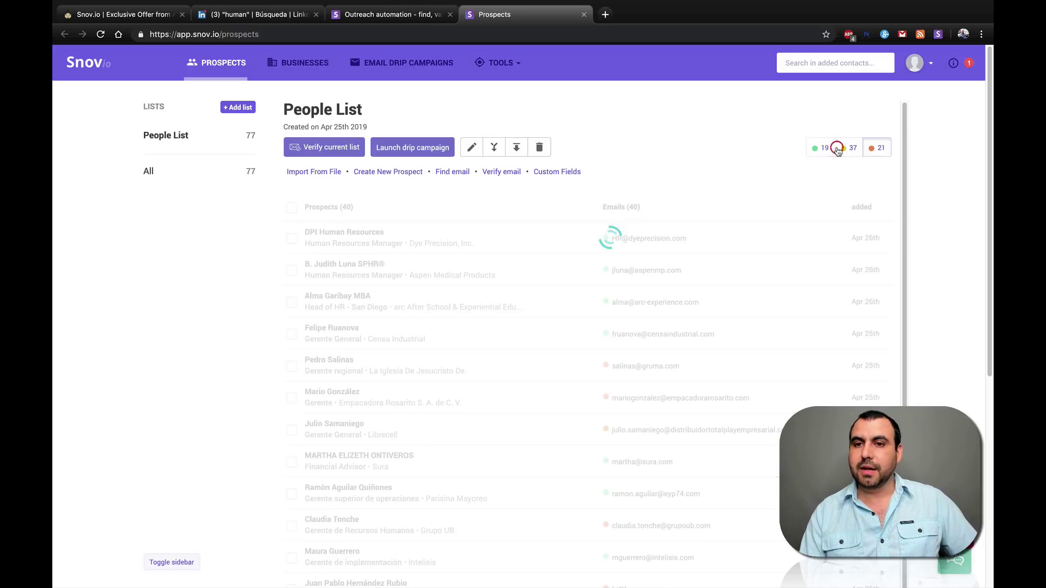
pyautogui.click(881, 152)
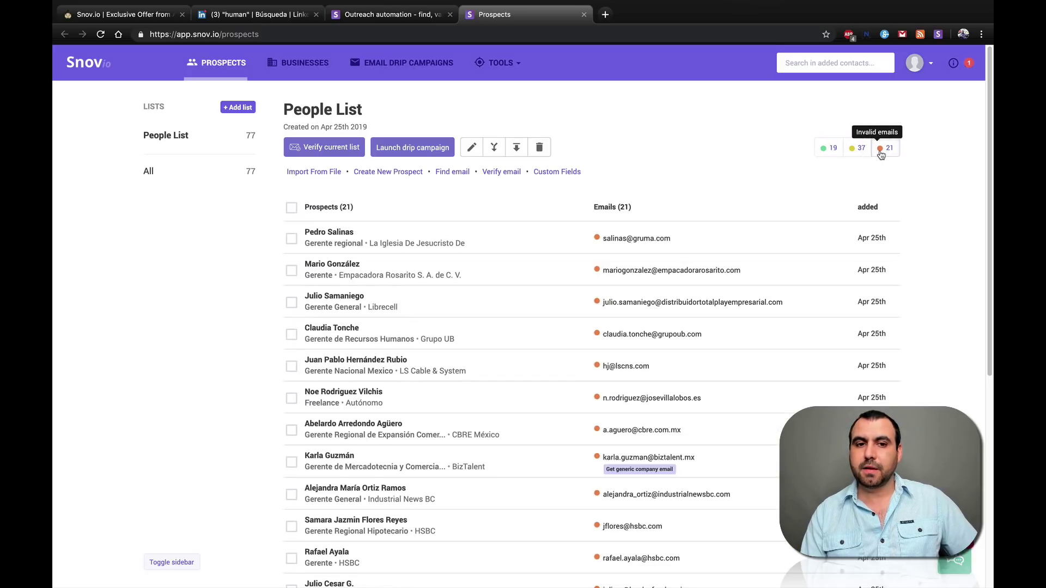
pyautogui.click(887, 153)
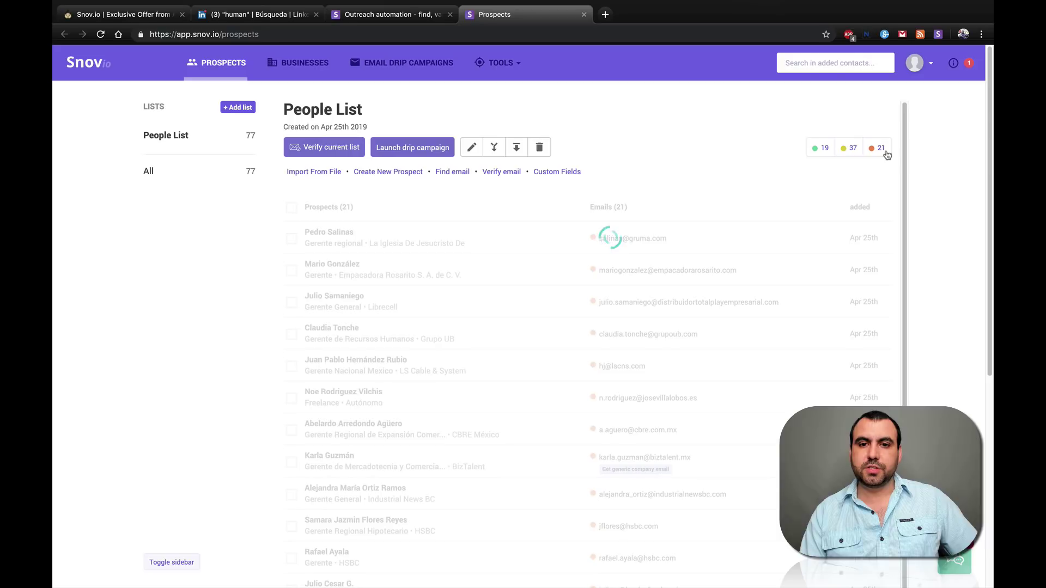
pyautogui.scroll(-5, 666, 209)
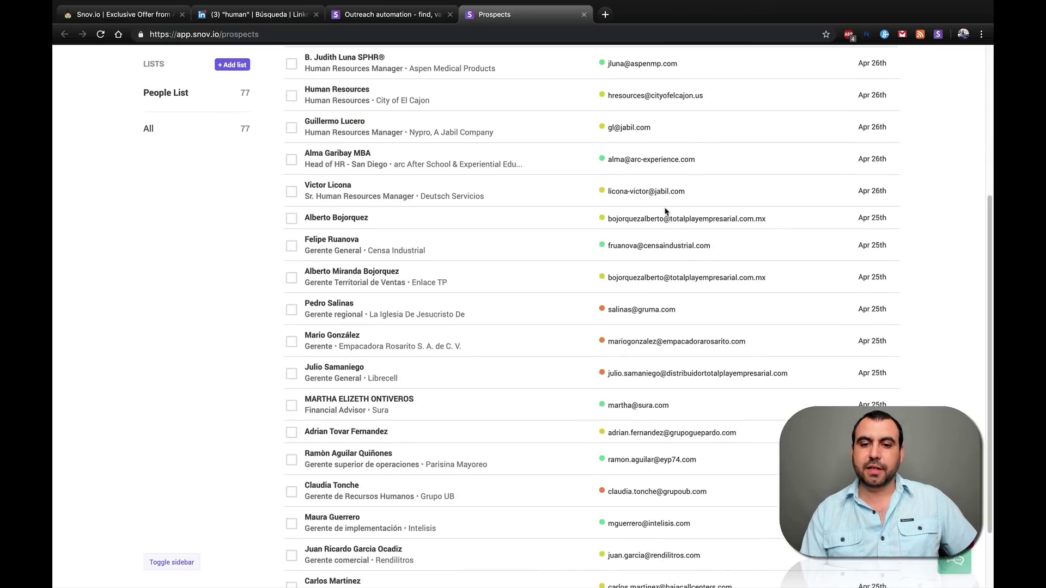
pyautogui.scroll(5, 664, 208)
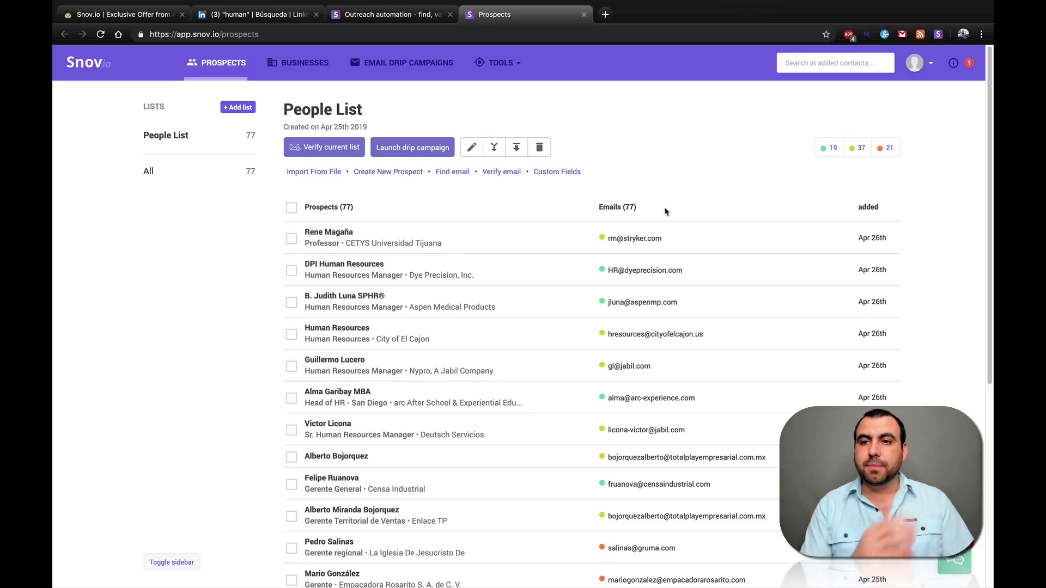
# - Check the 57 of 100 credits used, then go to the empty Email Drip Campaigns list
pyautogui.click(910, 66)
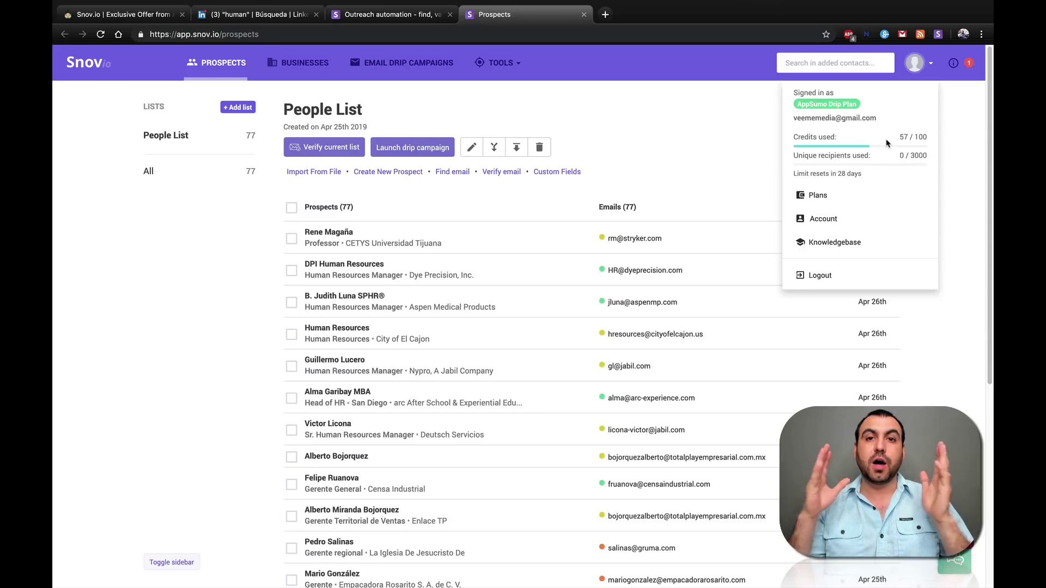
pyautogui.click(713, 131)
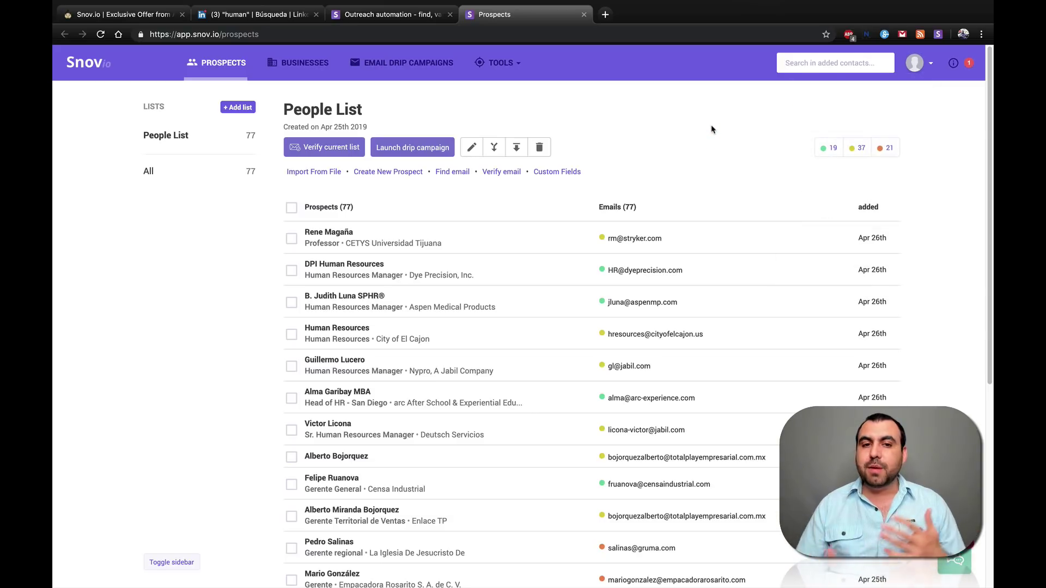
pyautogui.click(435, 66)
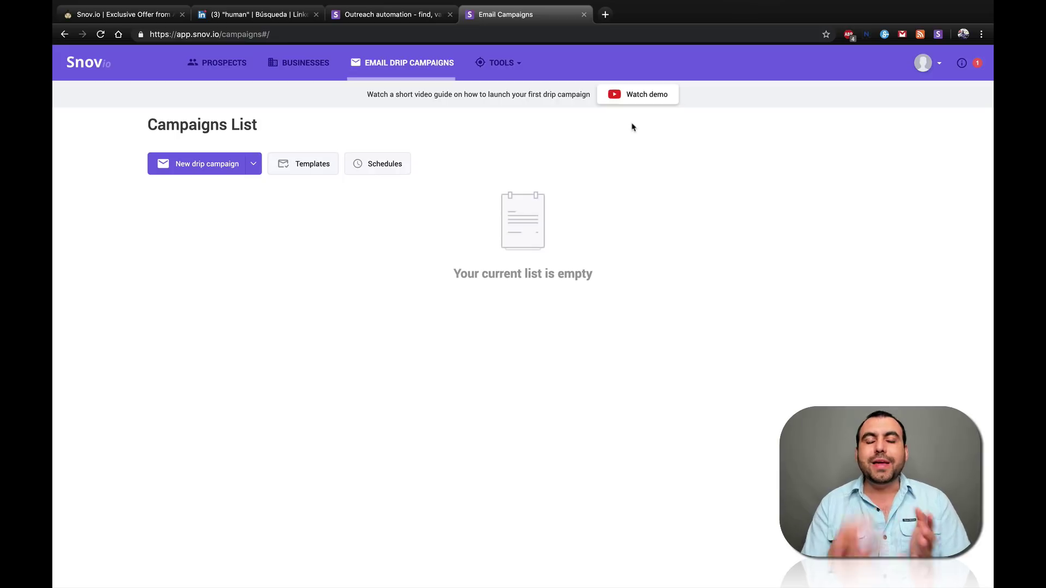
# - Create a new drip campaign, dismiss the old edits, and set People List (77) as recipients
pyautogui.click(223, 167)
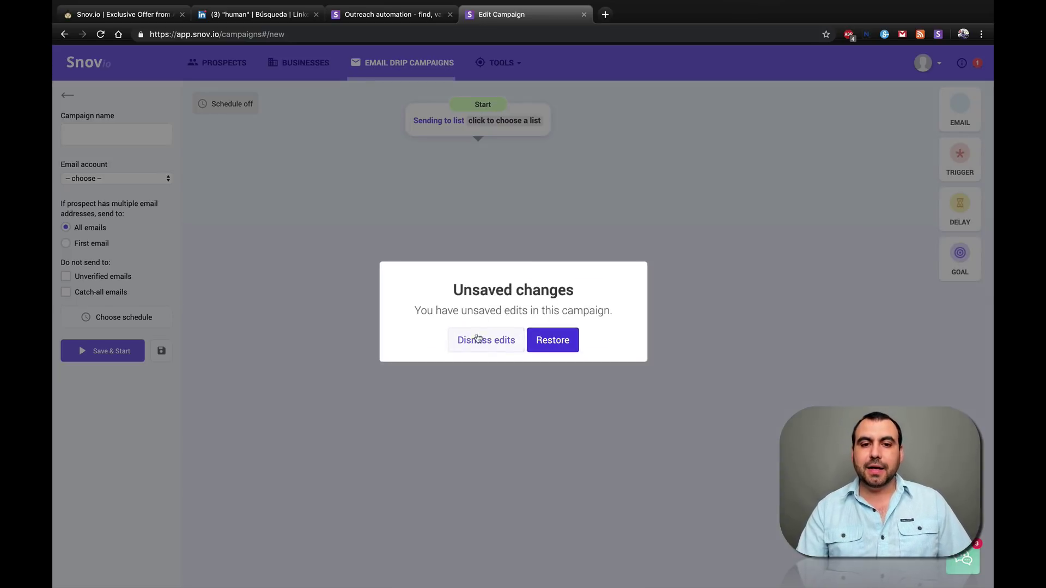
pyautogui.click(504, 342)
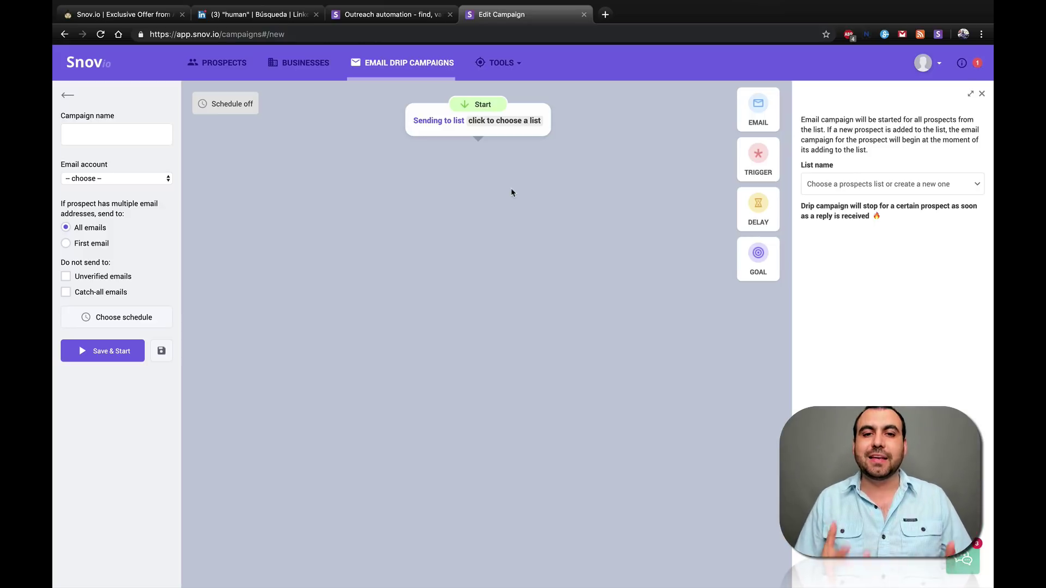
pyautogui.click(489, 121)
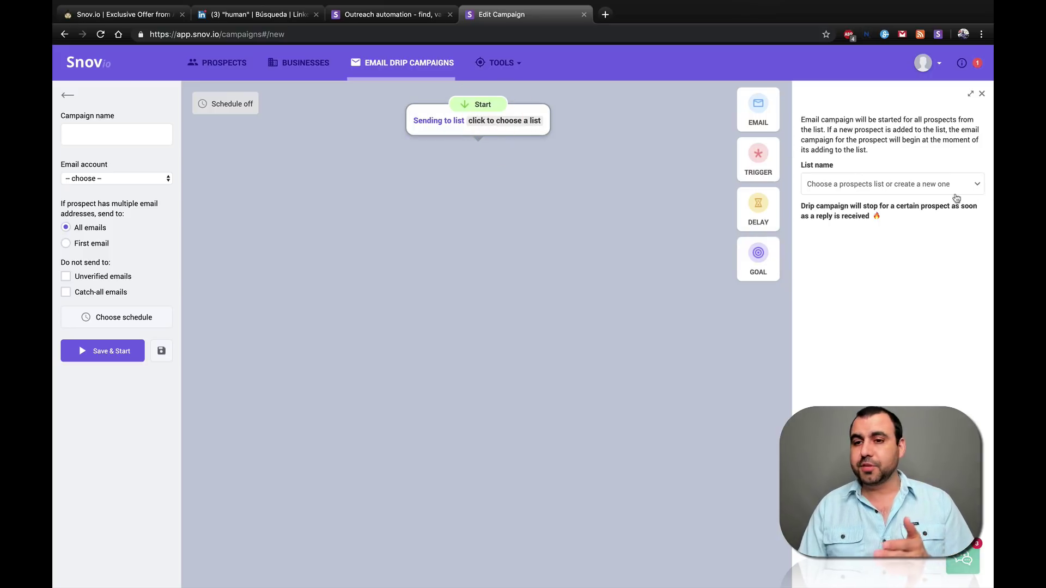
pyautogui.click(932, 188)
pyautogui.click(836, 240)
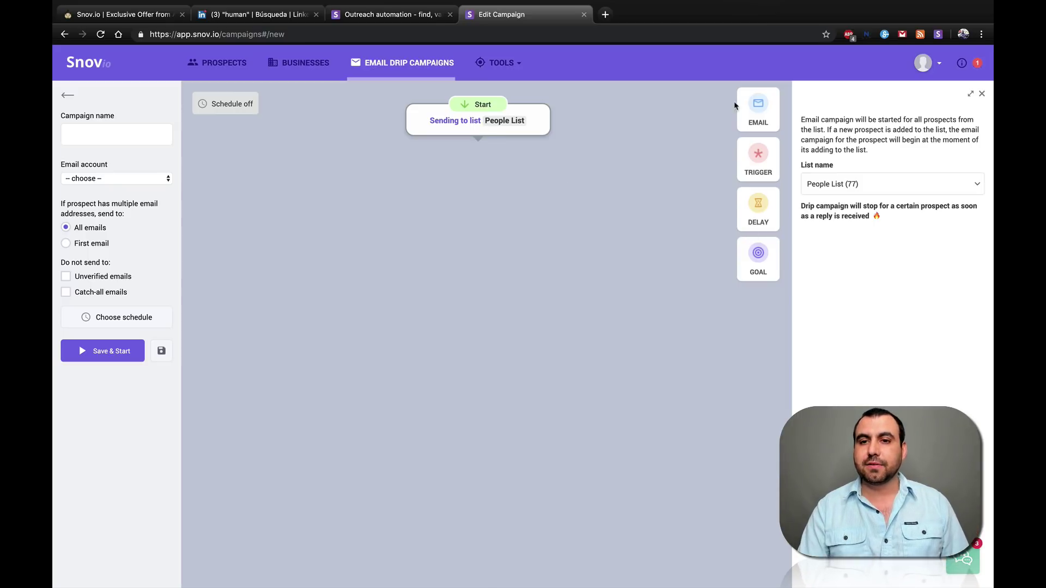
# - Add an Email step below Start and connect it to the Start step
pyautogui.moveTo(757, 108); pyautogui.dragTo(452, 188)
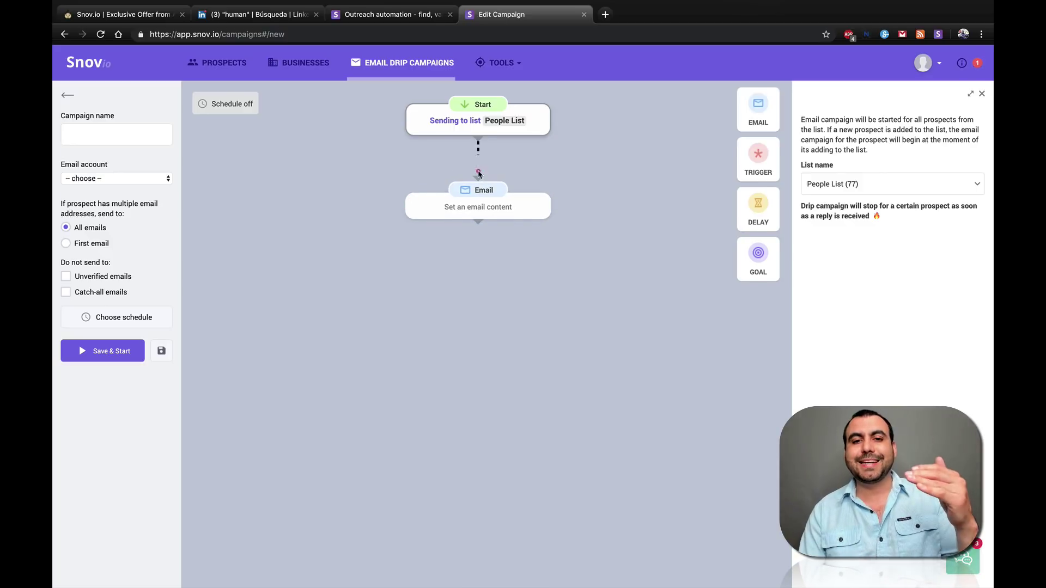
pyautogui.moveTo(479, 141); pyautogui.dragTo(480, 187)
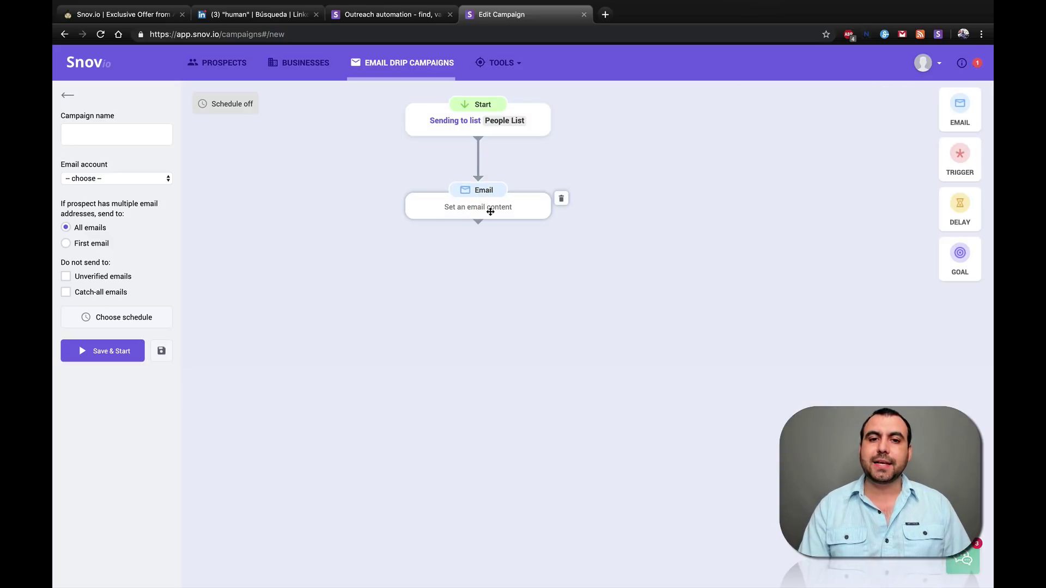
pyautogui.click(490, 211)
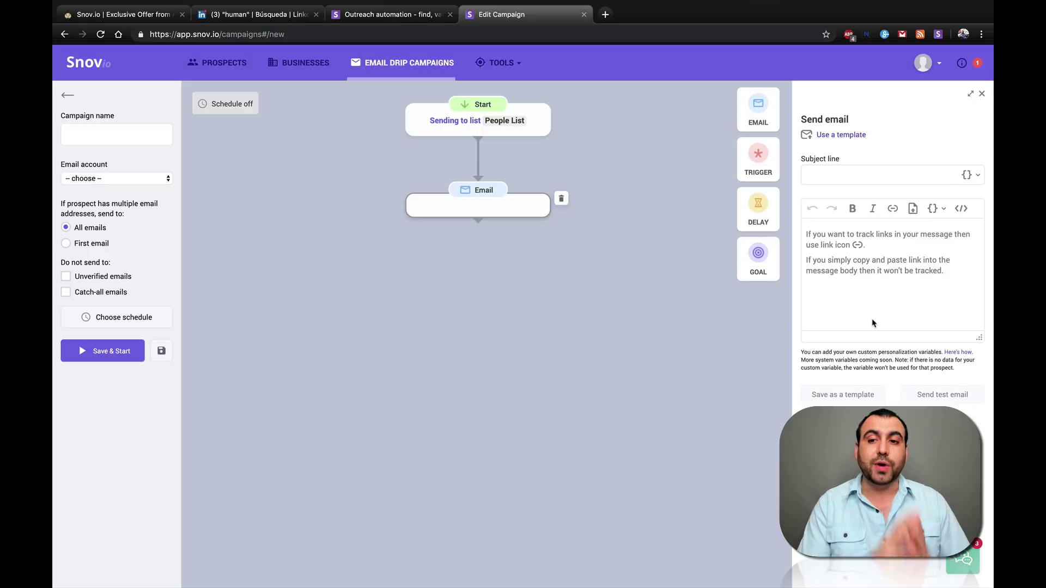
# - Load the Product Pitch 1 (B2B & B2C) - AIDA Formula sales template into the email and review its body
pyautogui.click(842, 136)
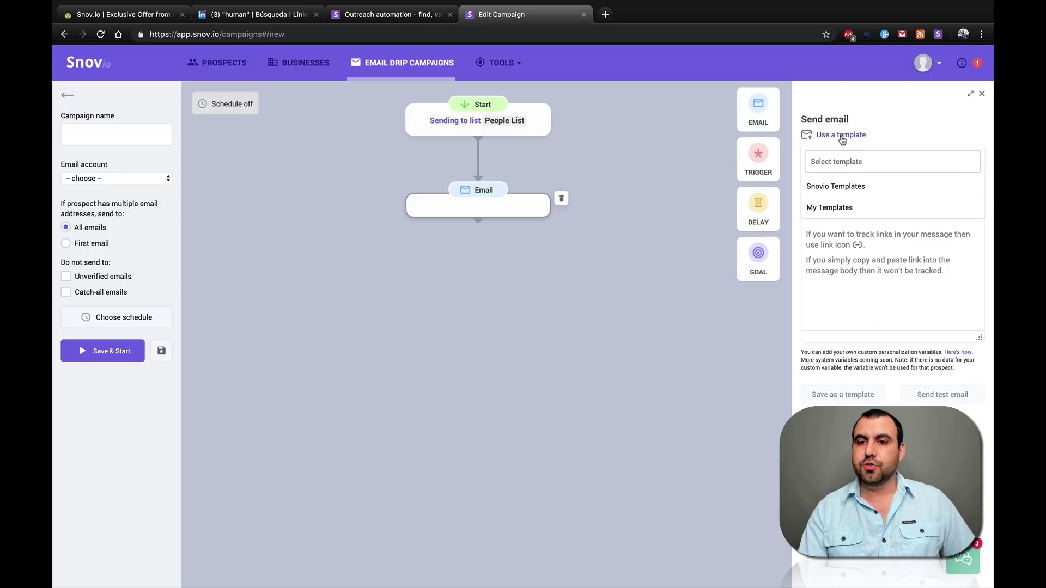
pyautogui.click(839, 189)
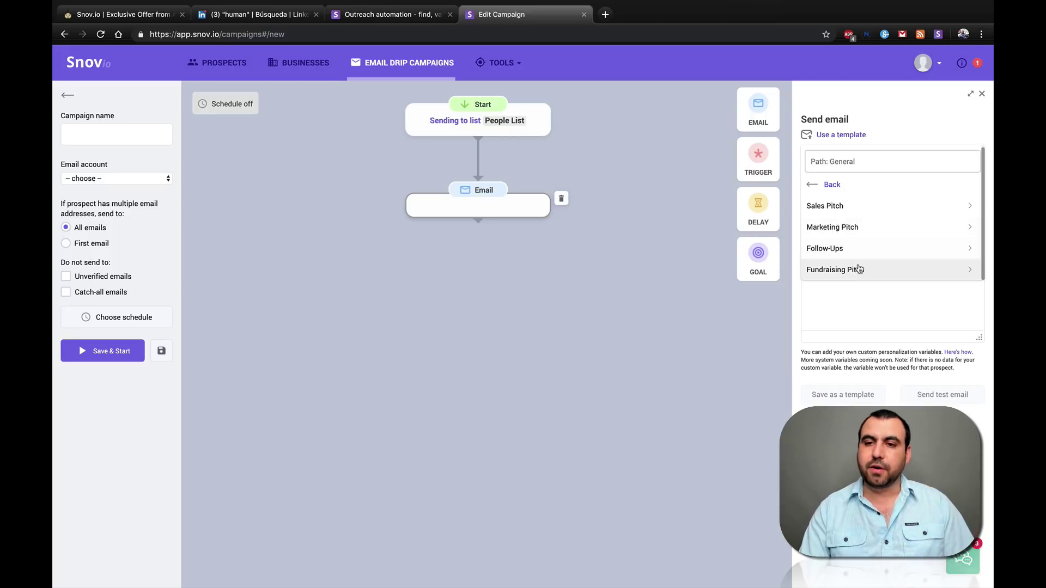
pyautogui.click(850, 210)
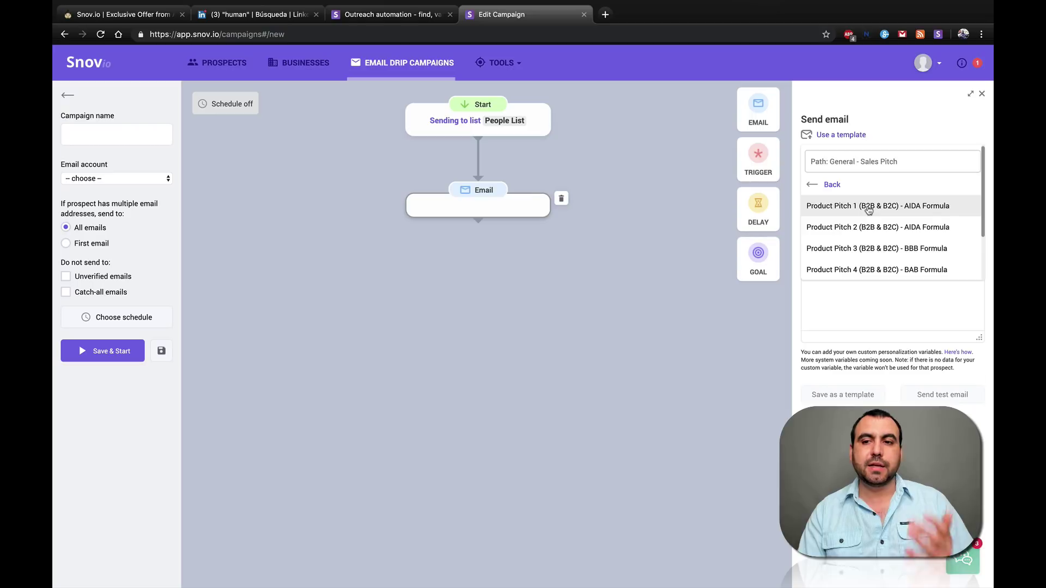
pyautogui.click(869, 211)
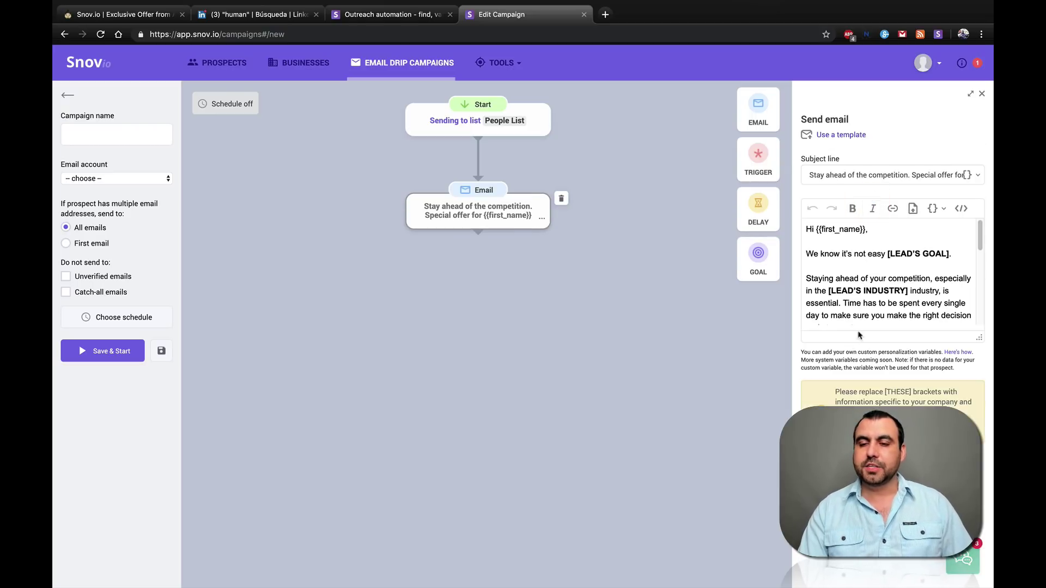
pyautogui.scroll(-10, 858, 263)
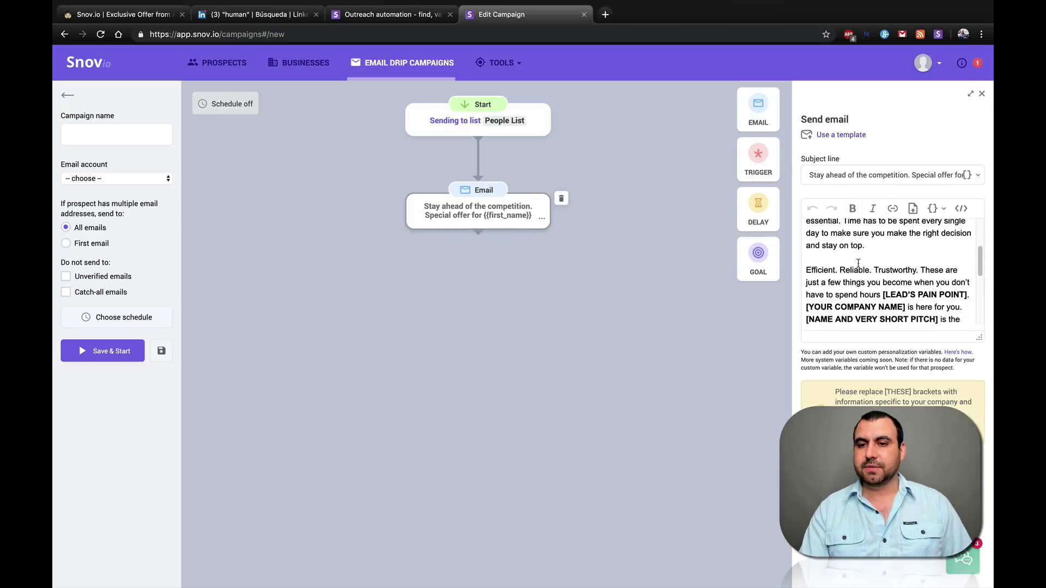
pyautogui.scroll(-2, 858, 263)
pyautogui.scroll(3, 858, 263)
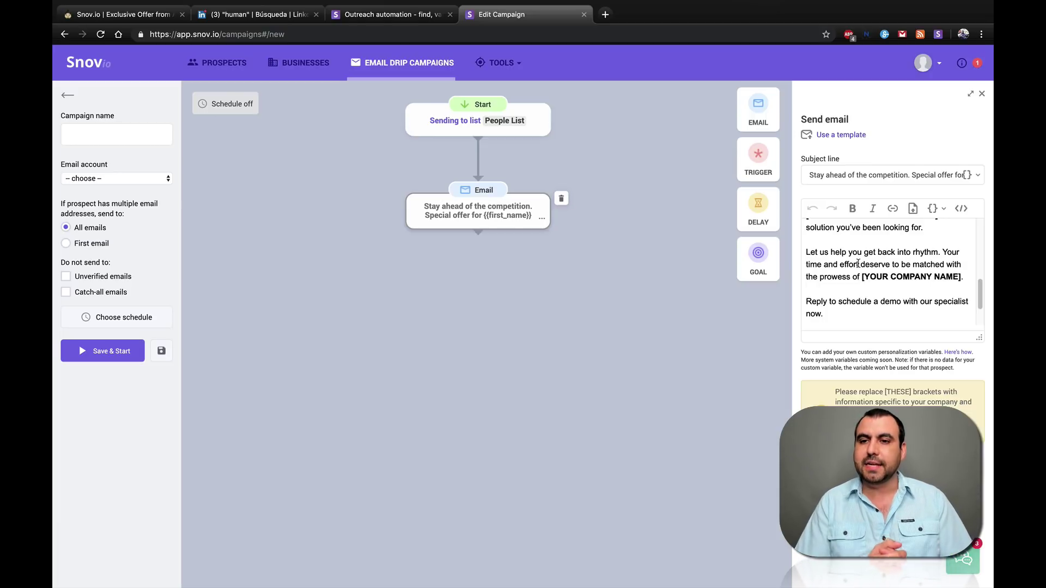
pyautogui.scroll(-2, 857, 263)
pyautogui.scroll(10, 858, 264)
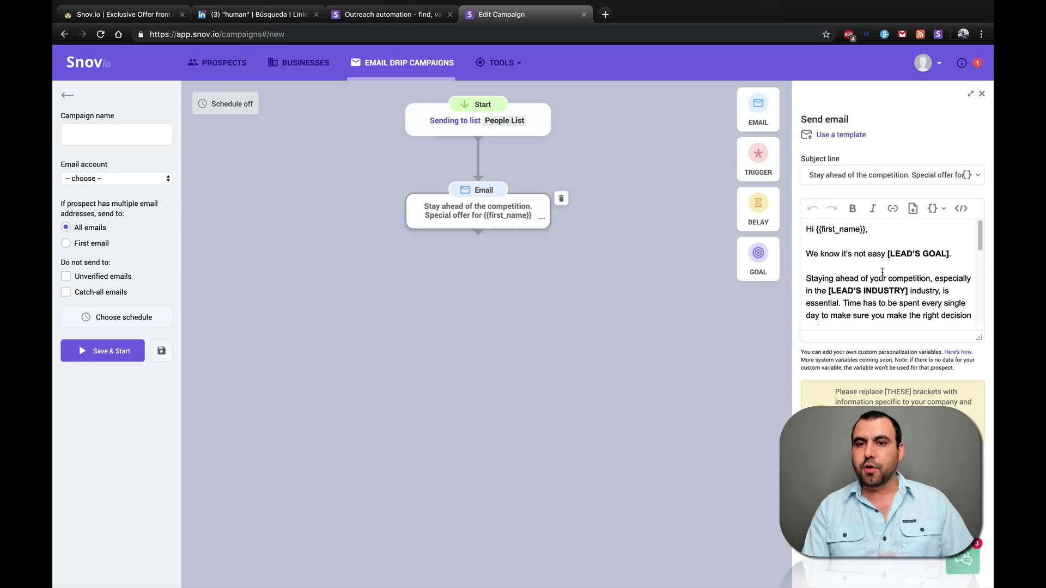
pyautogui.click(542, 307)
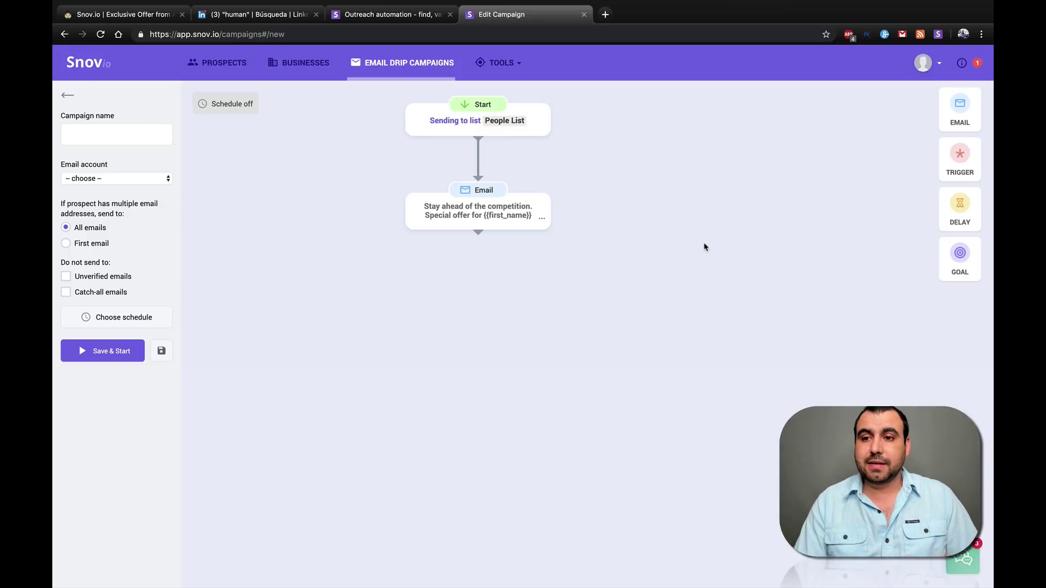
# - Place a Trigger under the first email, set to Contact opened email with a 2-day wait
pyautogui.moveTo(959, 157); pyautogui.dragTo(440, 292)
pyautogui.click(473, 287)
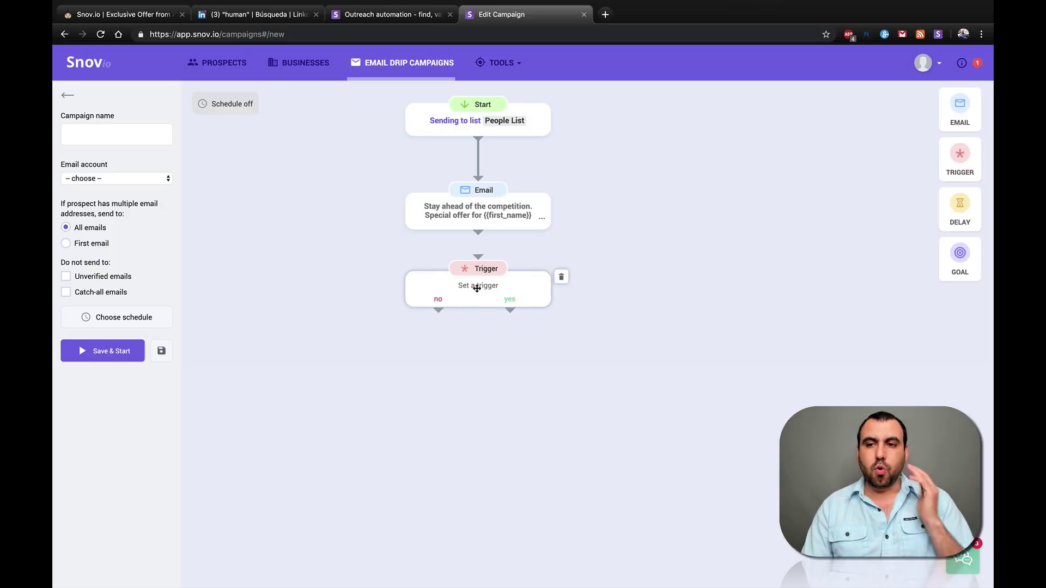
pyautogui.click(477, 287)
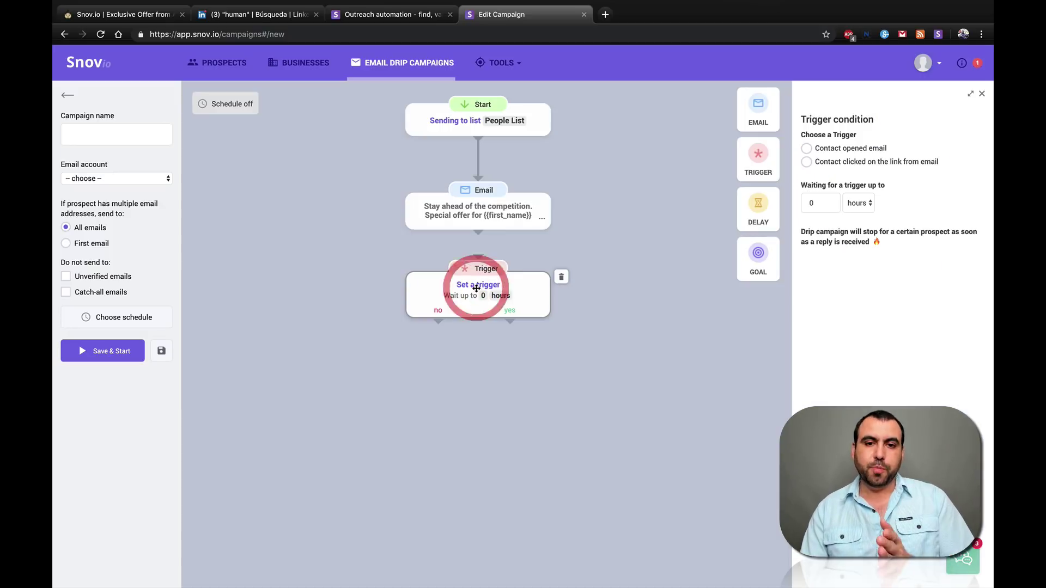
pyautogui.click(871, 150)
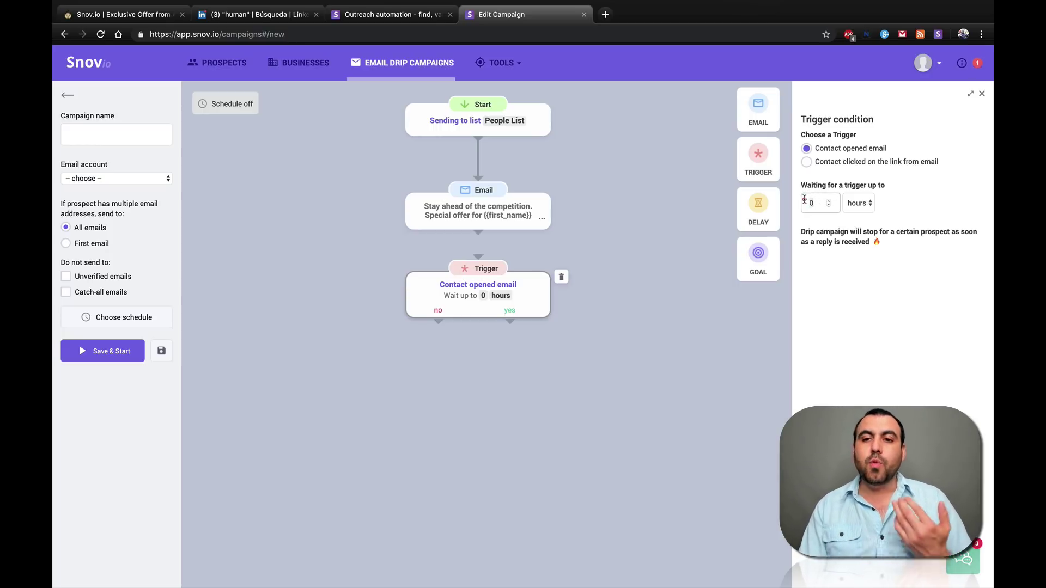
pyautogui.click(859, 203)
pyautogui.click(859, 194)
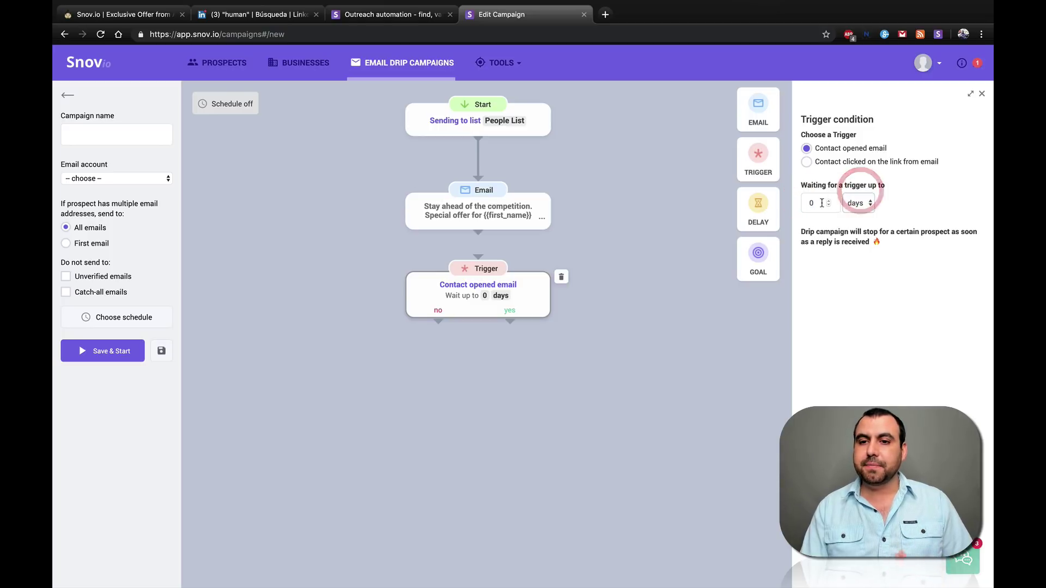
pyautogui.click(811, 203)
pyautogui.write('2')
pyautogui.click(917, 207)
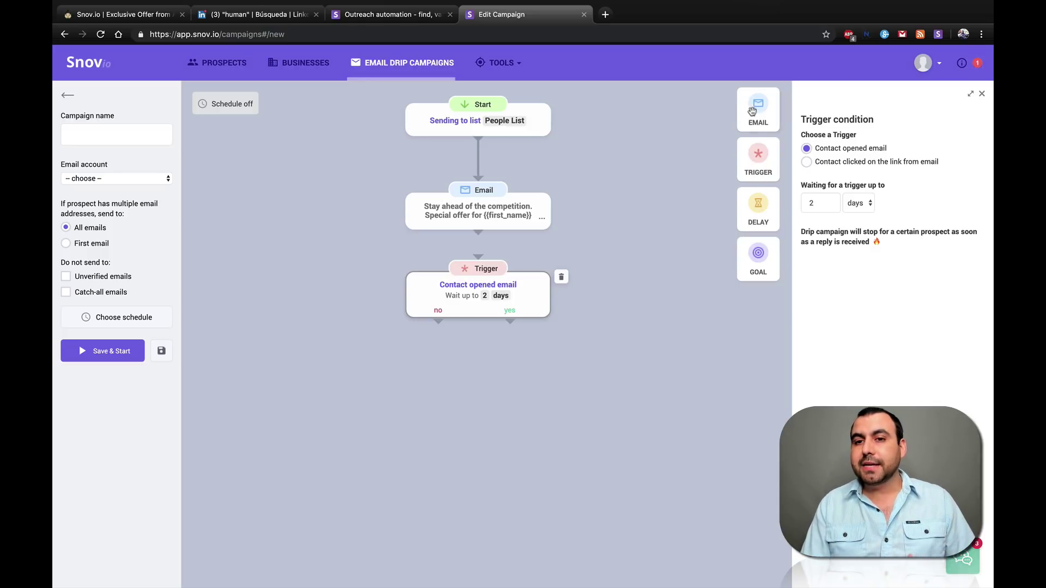
# - Connect new Email steps to the trigger's no and yes outputs, then open the no-branch email
pyautogui.moveTo(757, 109); pyautogui.dragTo(343, 399)
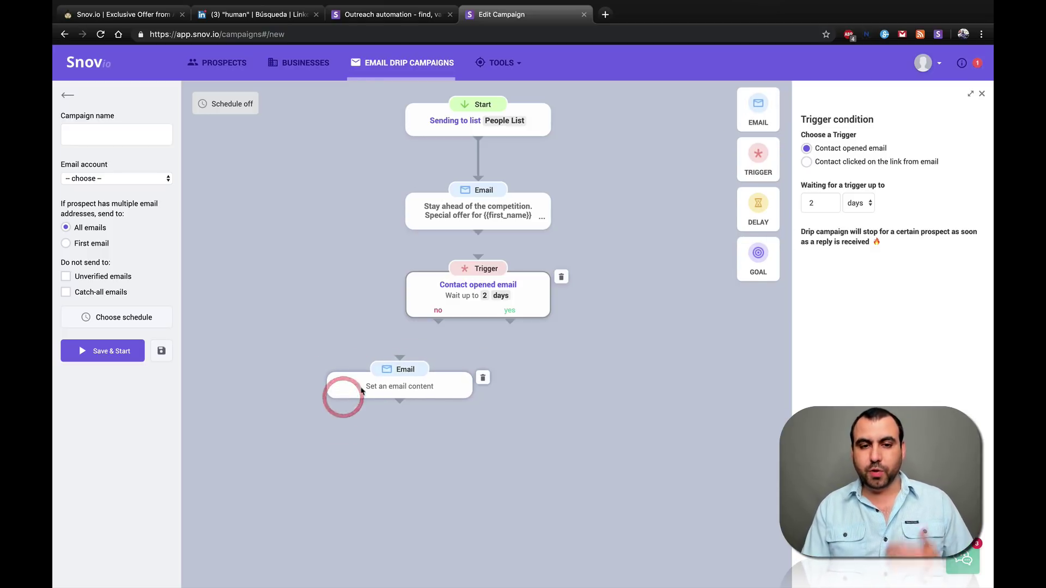
pyautogui.moveTo(437, 323); pyautogui.dragTo(400, 360)
pyautogui.moveTo(949, 107); pyautogui.dragTo(515, 390)
pyautogui.moveTo(509, 323); pyautogui.dragTo(578, 352)
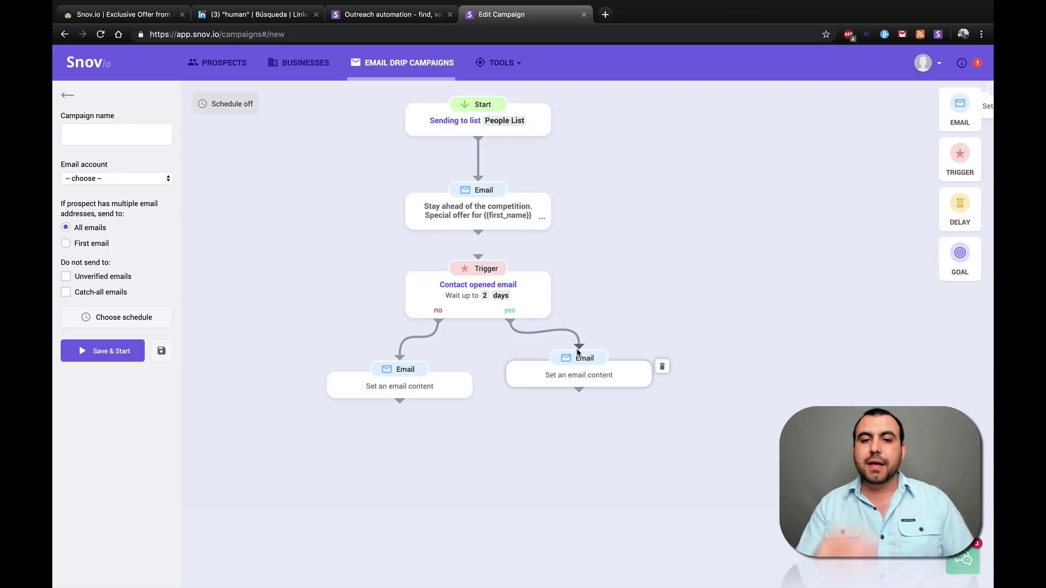
pyautogui.click(412, 386)
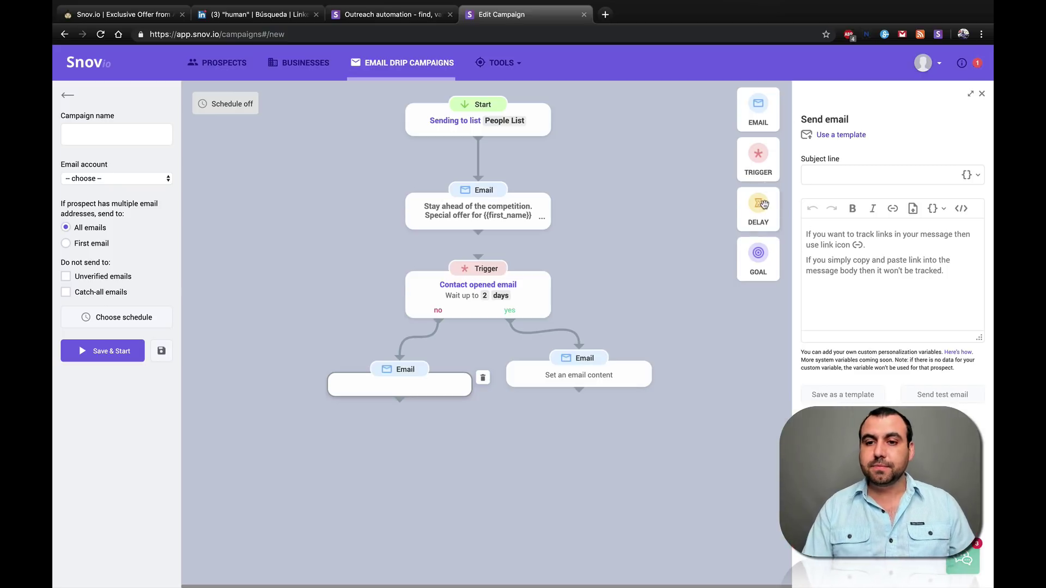
# - Swap the no-branch email for a Delay on the trigger's no output, set to 5 days
pyautogui.moveTo(758, 210); pyautogui.dragTo(213, 457)
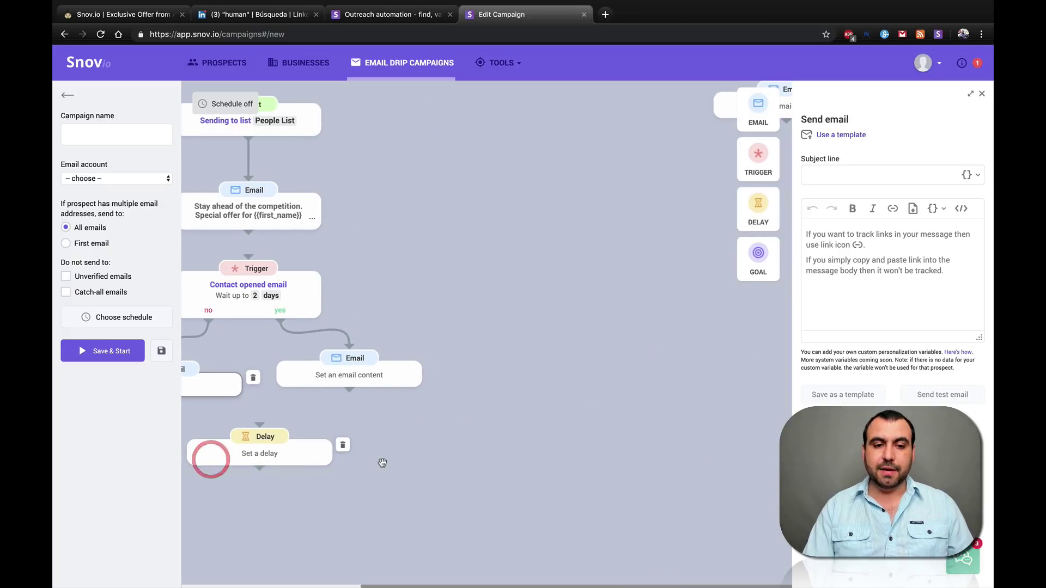
pyautogui.click(457, 457)
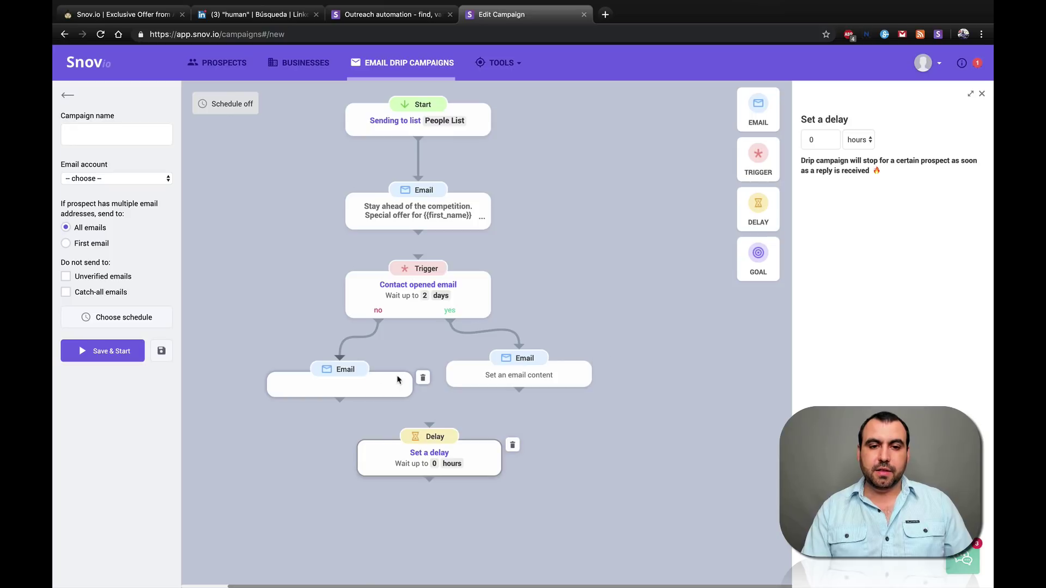
pyautogui.click(422, 379)
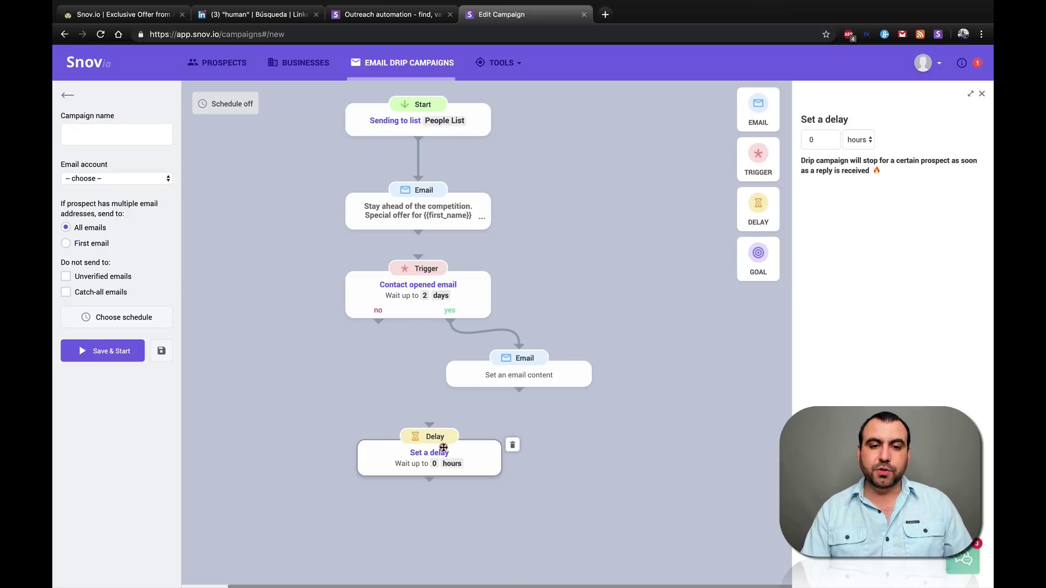
pyautogui.click(367, 375)
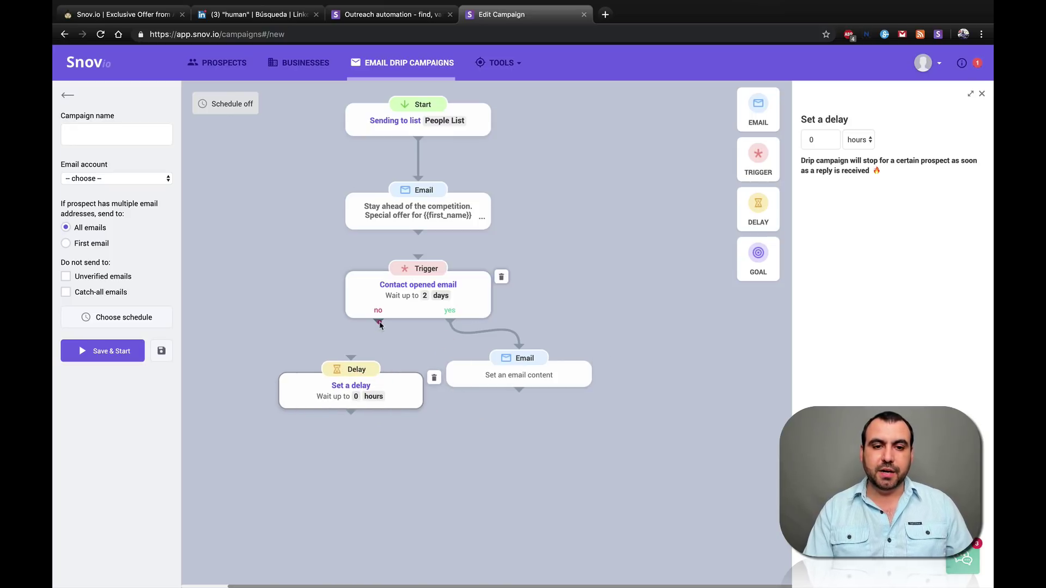
pyautogui.moveTo(378, 323); pyautogui.dragTo(347, 371)
pyautogui.click(352, 394)
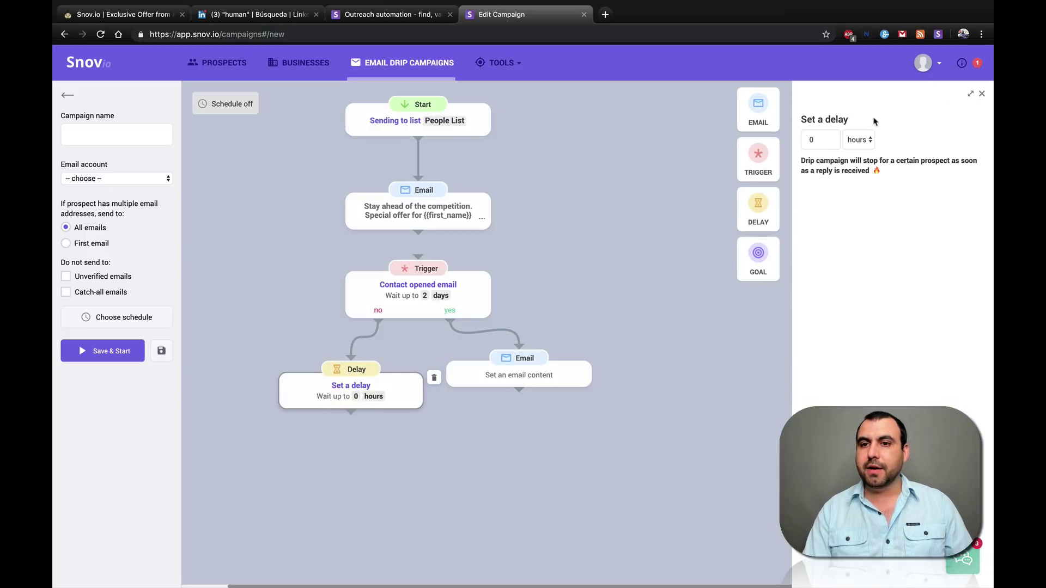
pyautogui.click(857, 137)
pyautogui.click(855, 131)
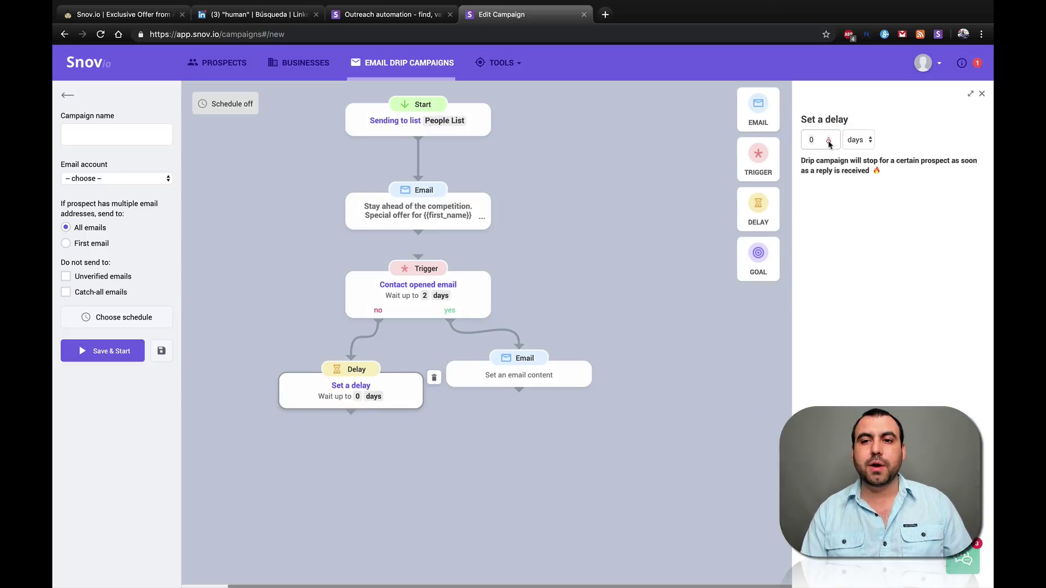
pyautogui.click(802, 141)
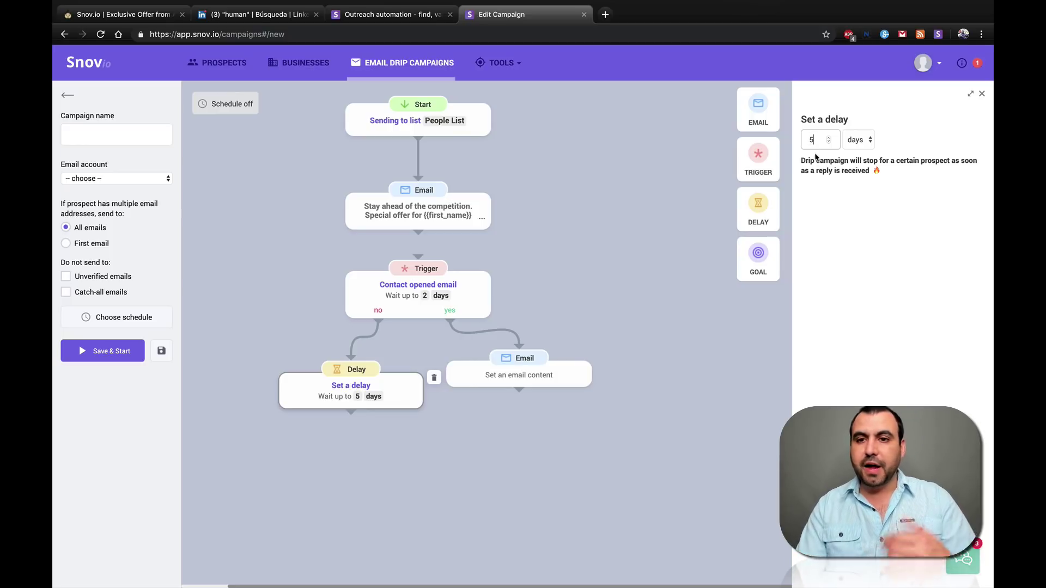
pyautogui.click(432, 464)
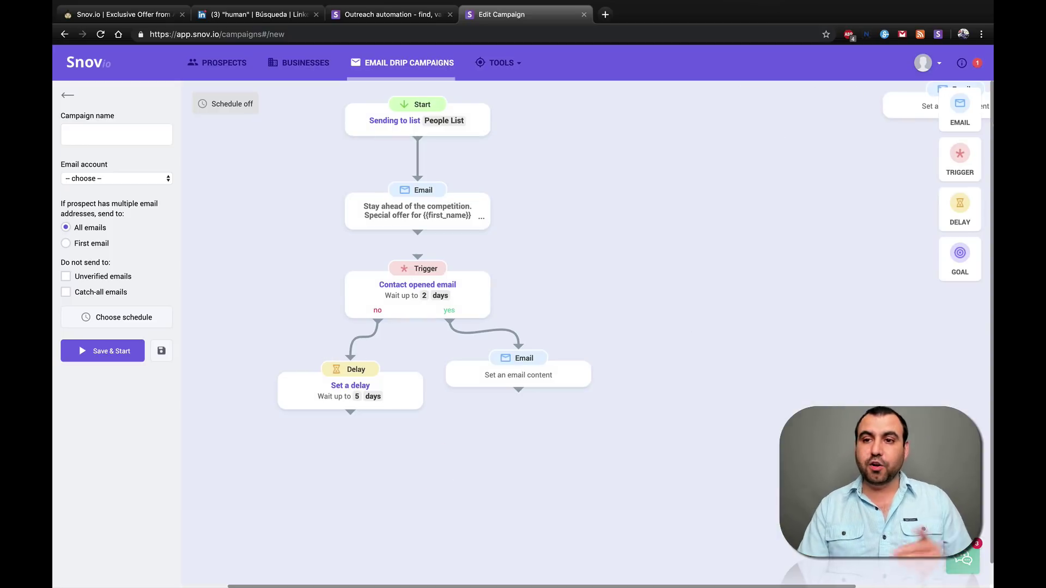
# - Add a new email connected below the Delay and drop a Goal step onto the canvas
pyautogui.moveTo(960, 109); pyautogui.dragTo(178, 471)
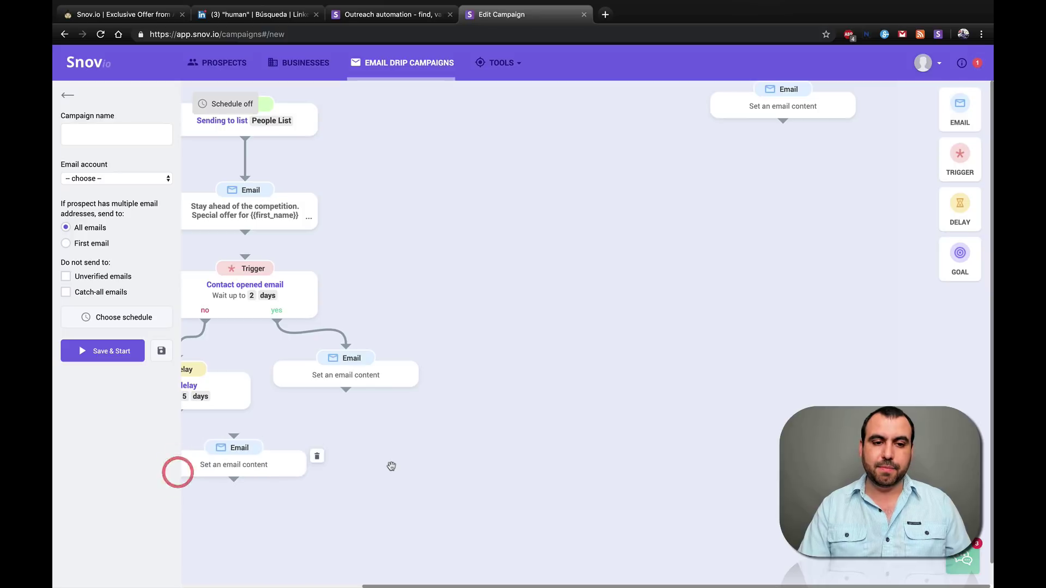
pyautogui.moveTo(318, 463); pyautogui.dragTo(478, 460)
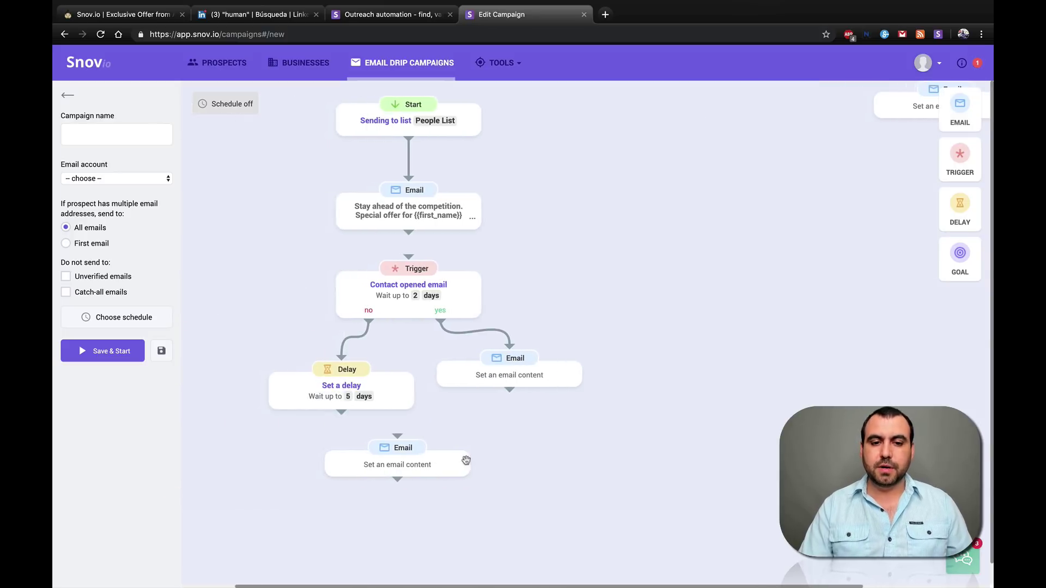
pyautogui.moveTo(383, 462)
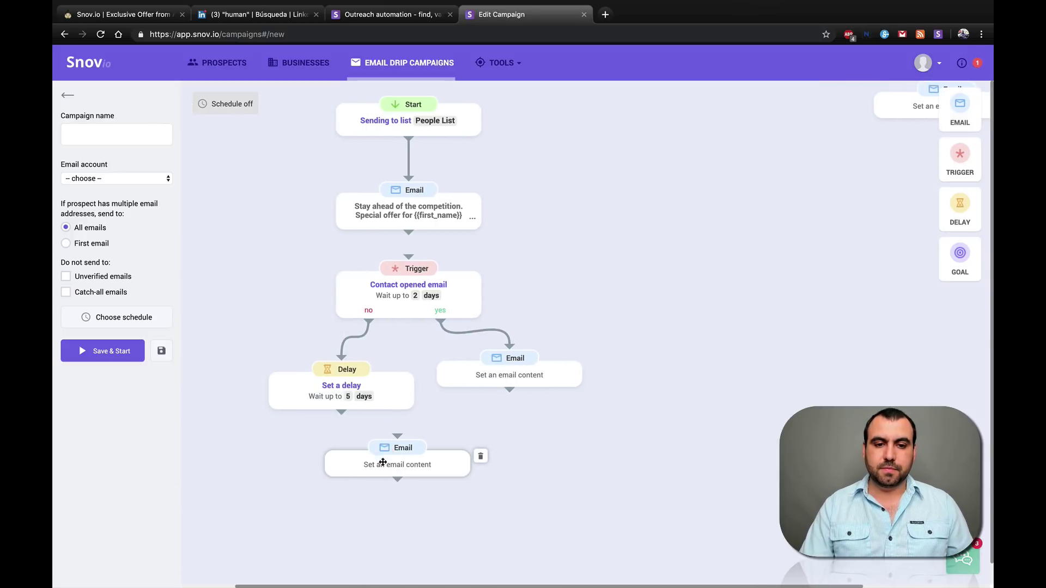
pyautogui.moveTo(383, 462); pyautogui.dragTo(293, 462)
pyautogui.moveTo(341, 414); pyautogui.dragTo(308, 439)
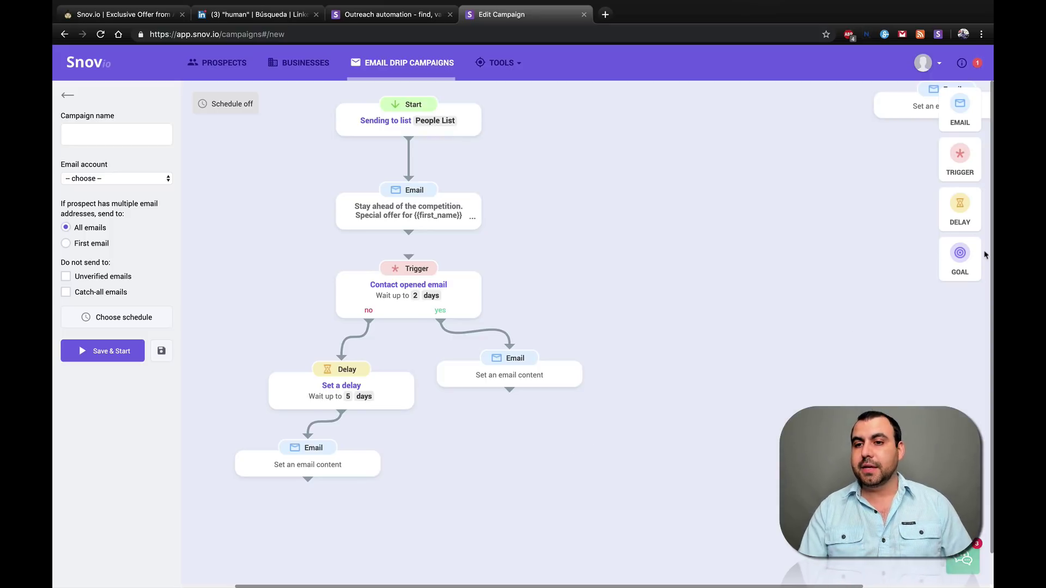
pyautogui.moveTo(960, 252); pyautogui.dragTo(333, 479)
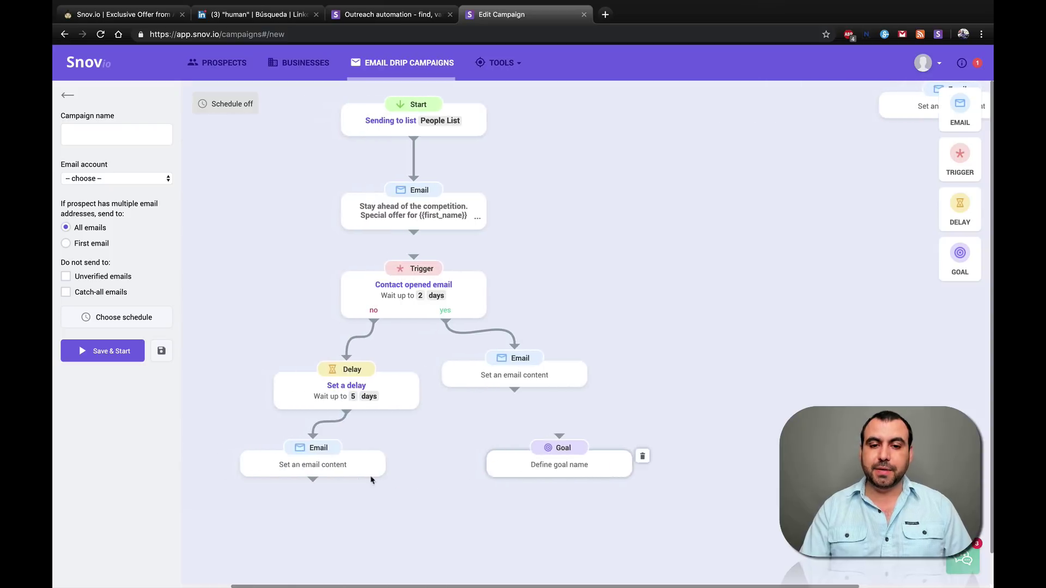
# - Link the yes-branch email into the Goal and the first email into the Trigger
pyautogui.click(560, 461)
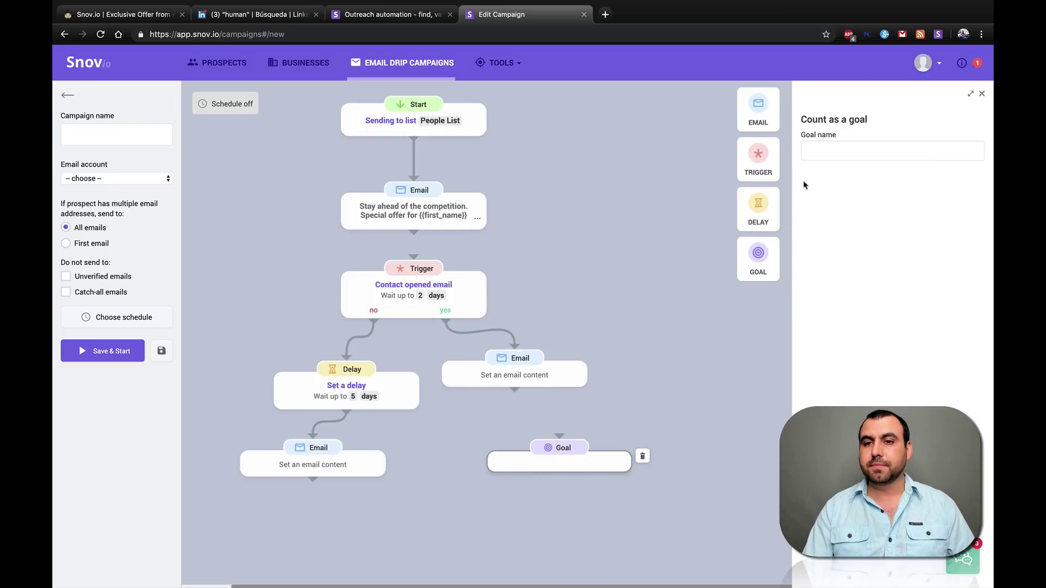
pyautogui.click(821, 154)
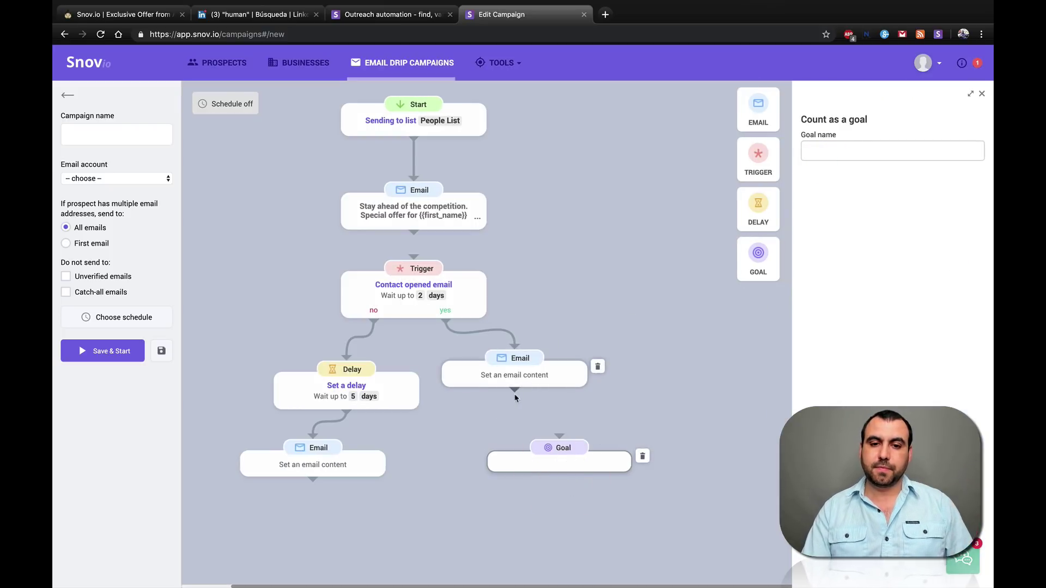
pyautogui.moveTo(515, 391); pyautogui.dragTo(560, 447)
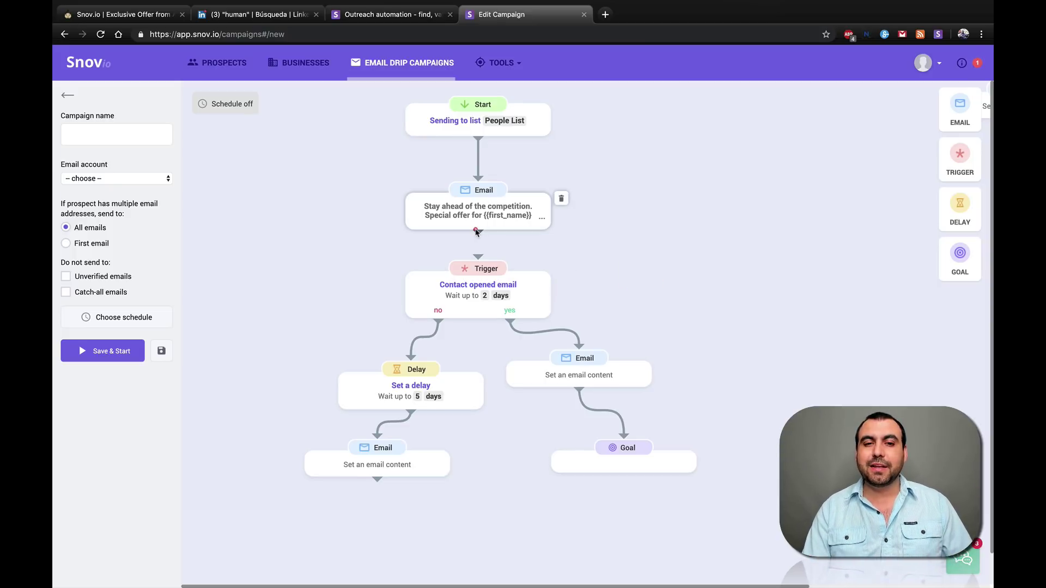
pyautogui.moveTo(476, 232); pyautogui.dragTo(478, 256)
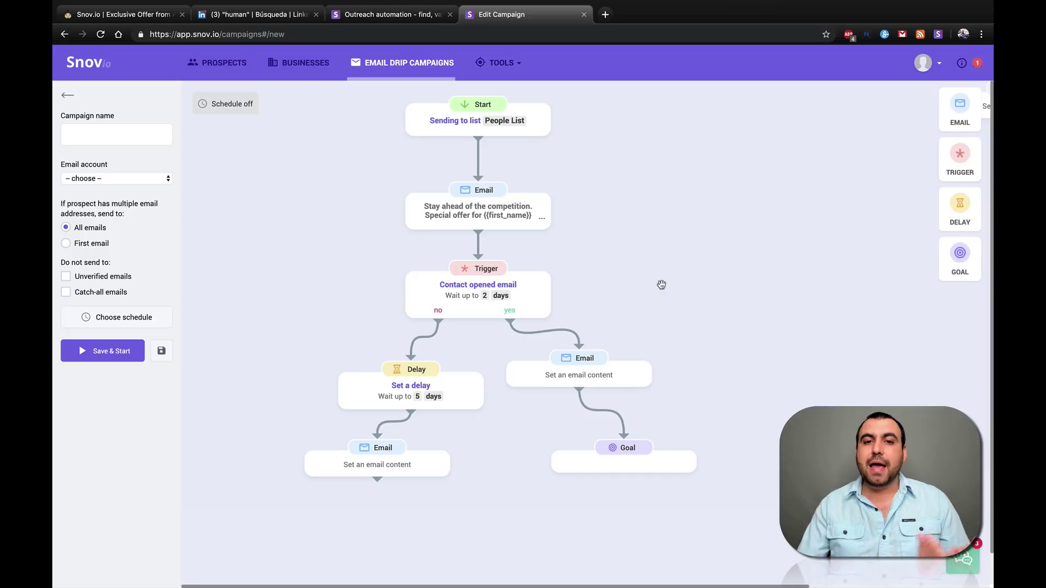
# - Run a Domain Search for appsumo.com, replacing a mistyped domain first
pyautogui.click(517, 73)
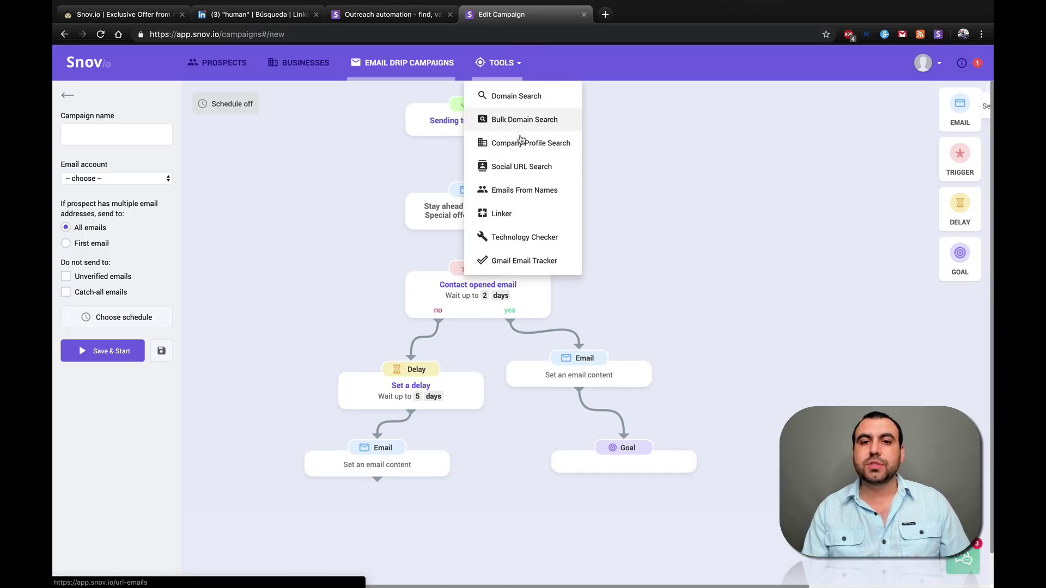
pyautogui.click(538, 99)
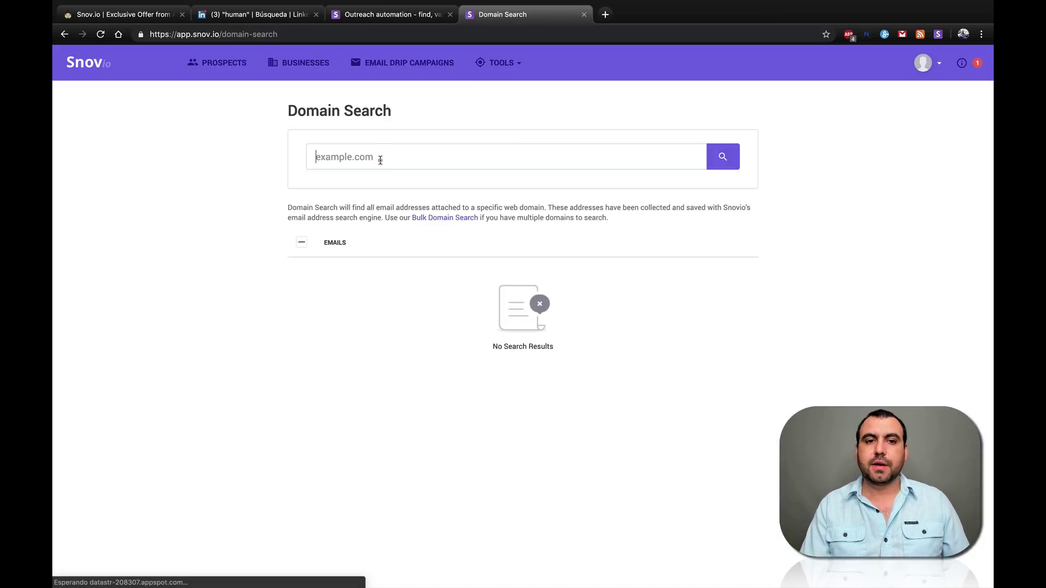
pyautogui.click(380, 160)
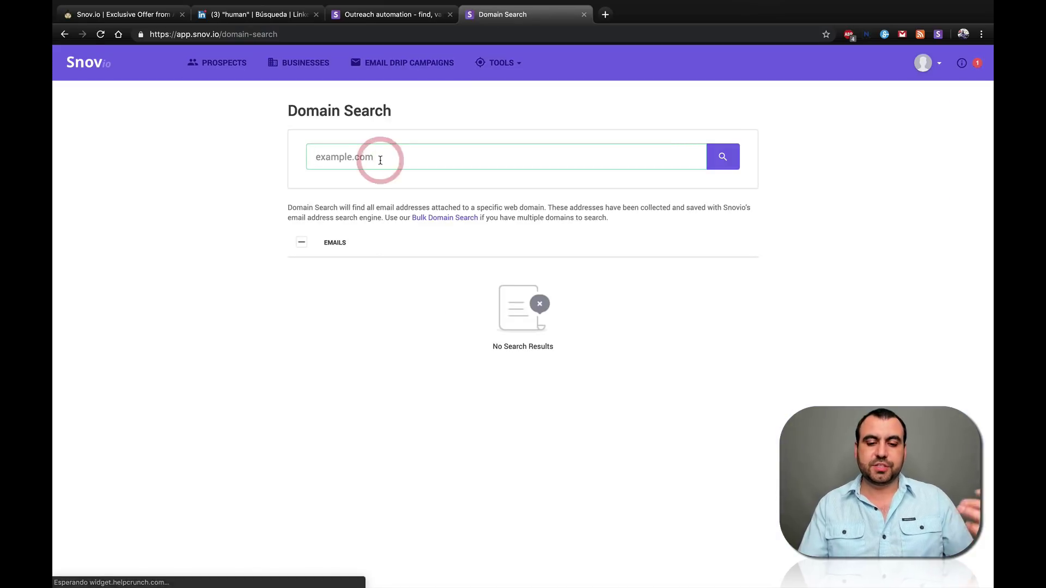
pyautogui.write('grupo')
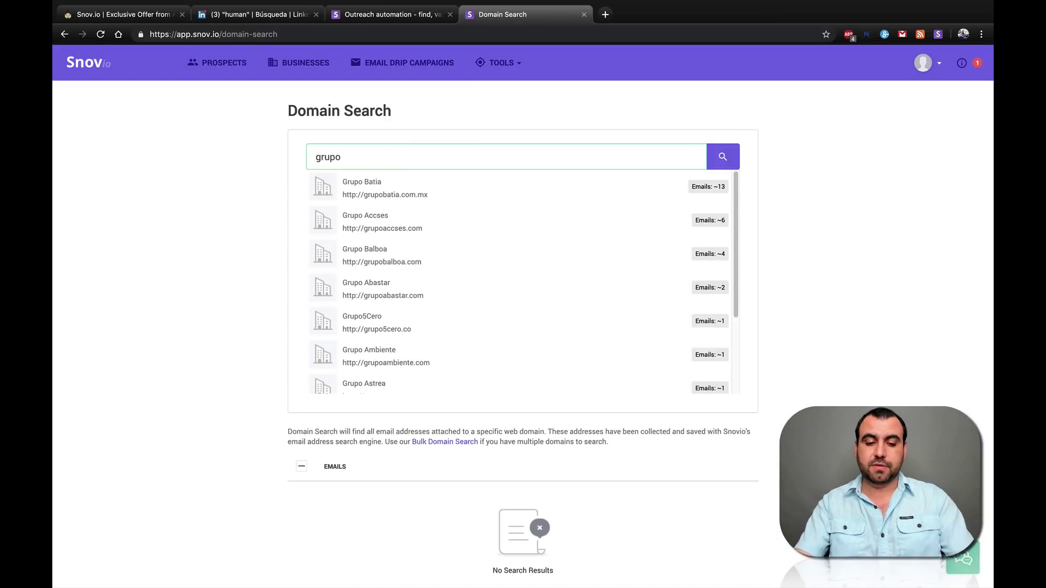
pyautogui.write('saglo')
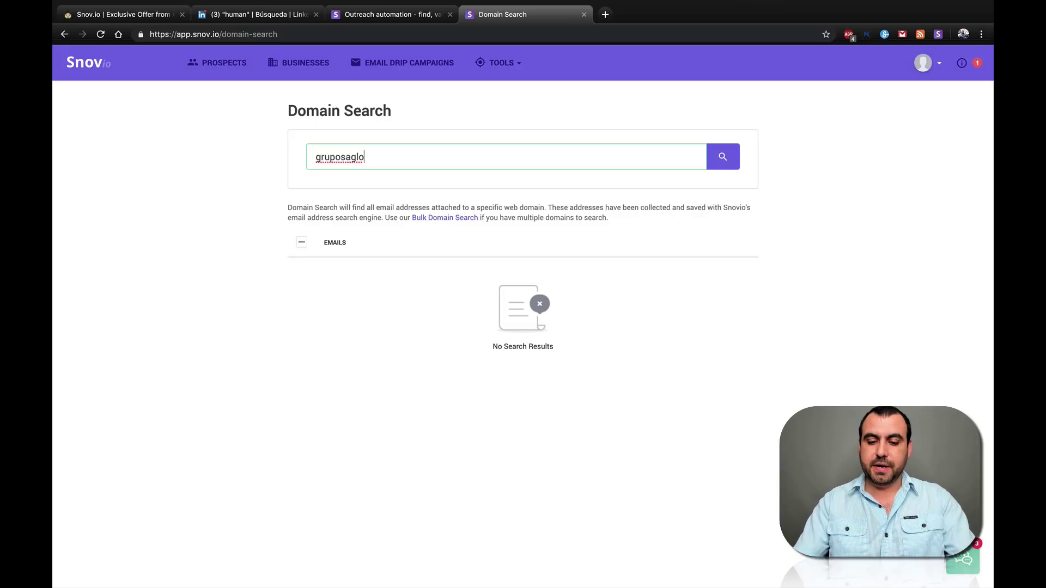
pyautogui.write('.com')
pyautogui.press('BackSpace')
pyautogui.press('BackSpace')
pyautogui.press('BackSpace')
pyautogui.press('BackSpace')
pyautogui.press('BackSpace')
pyautogui.press('BackSpace')
pyautogui.press('BackSpace')
pyautogui.press('BackSpace')
pyautogui.press('BackSpace')
pyautogui.press('BackSpace')
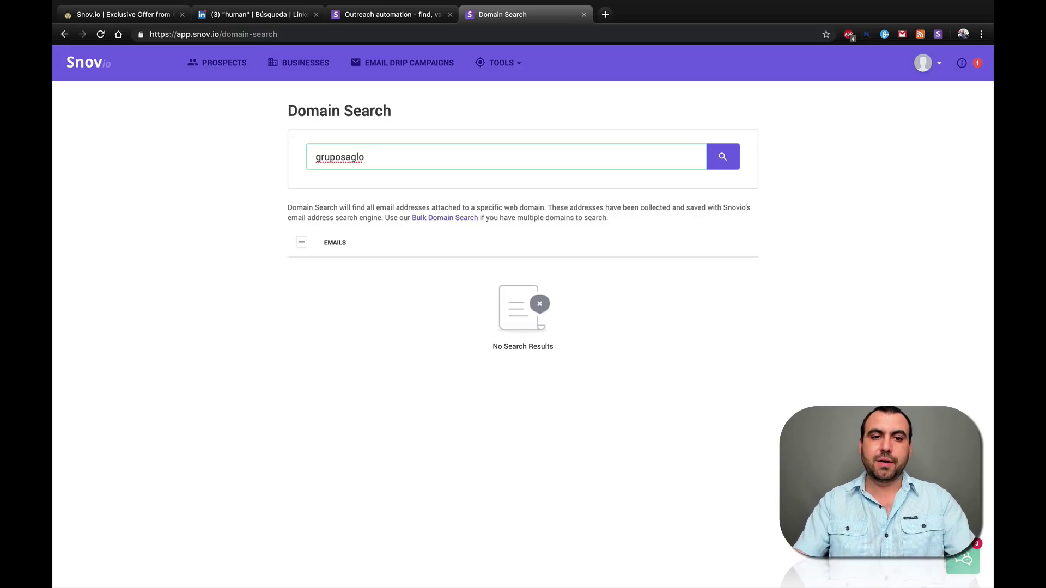
pyautogui.press('BackSpace')
pyautogui.press('BackSpace')
pyautogui.press('BackSpace')
pyautogui.press('BackSpace')
pyautogui.write('a')
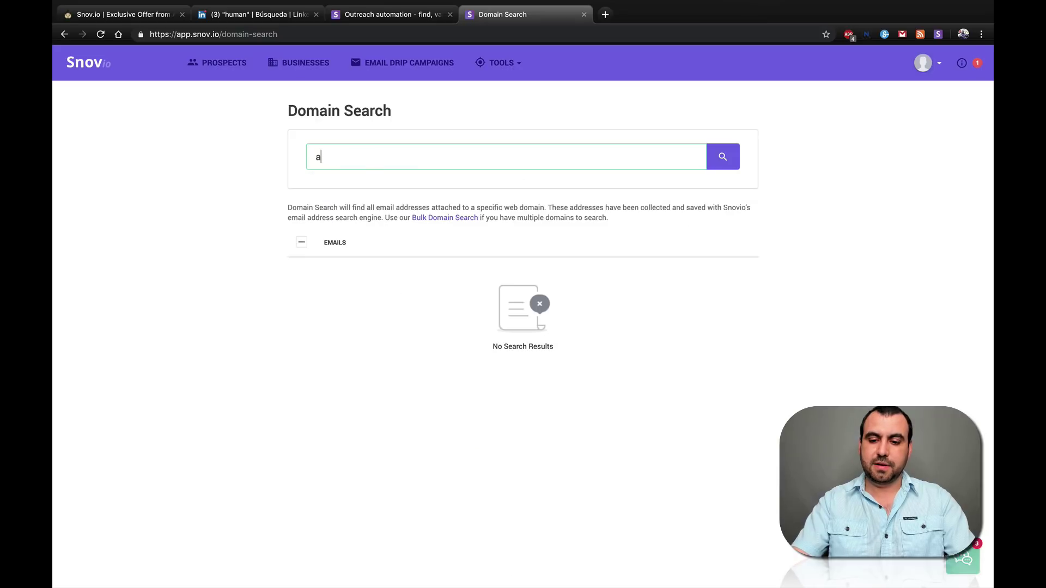
pyautogui.write('ppsumo.com')
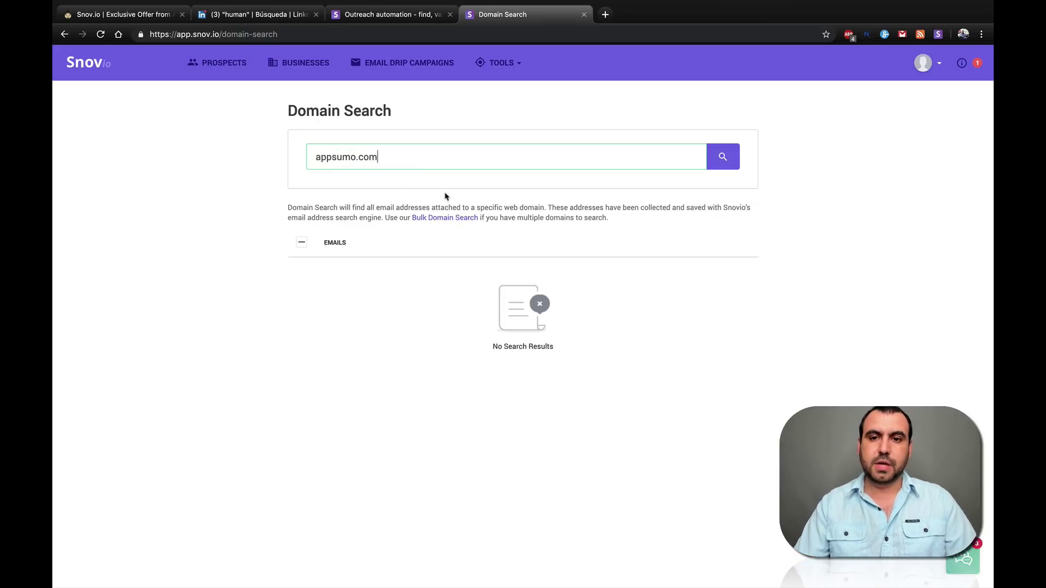
pyautogui.click(719, 166)
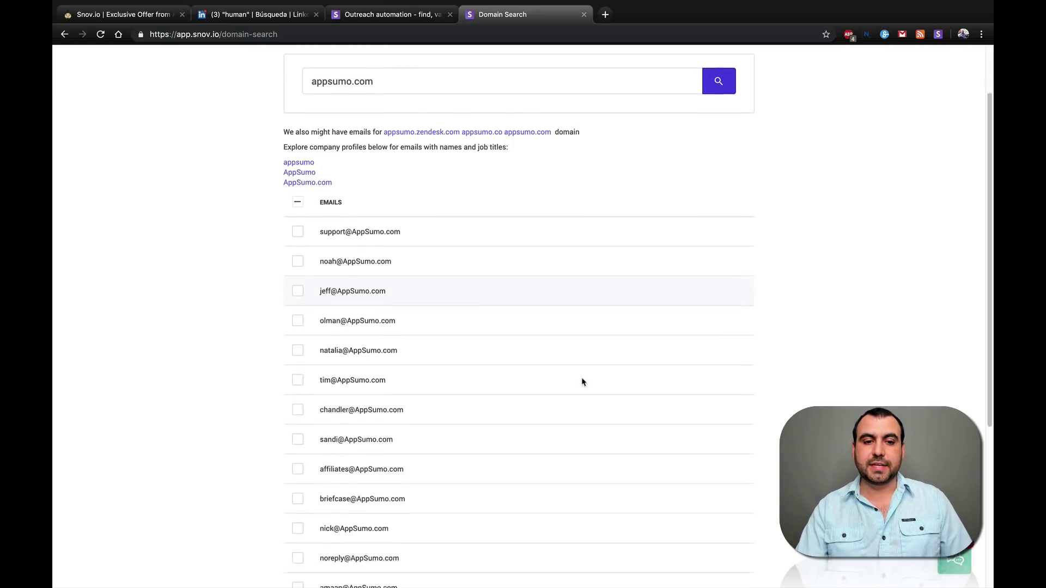
# - Check the account's plan and credits used in the account summary
pyautogui.scroll(-6, 582, 382)
pyautogui.scroll(6, 582, 382)
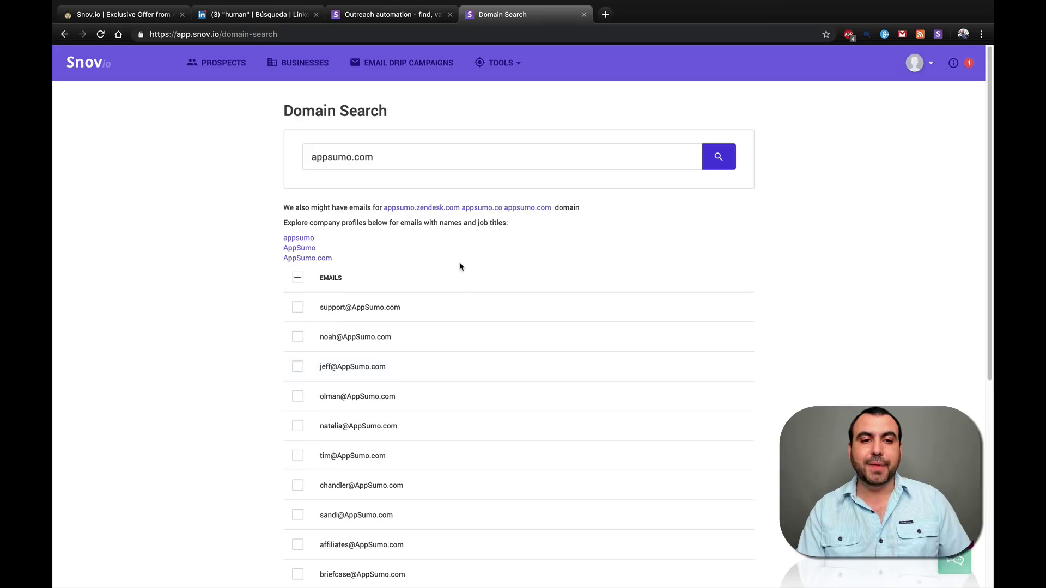
pyautogui.click(921, 62)
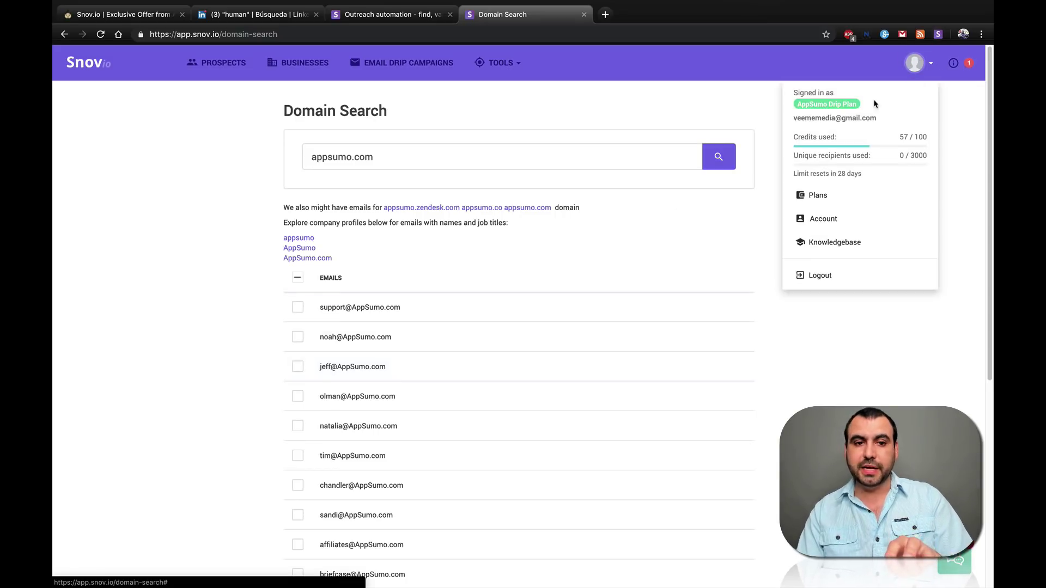
pyautogui.click(266, 309)
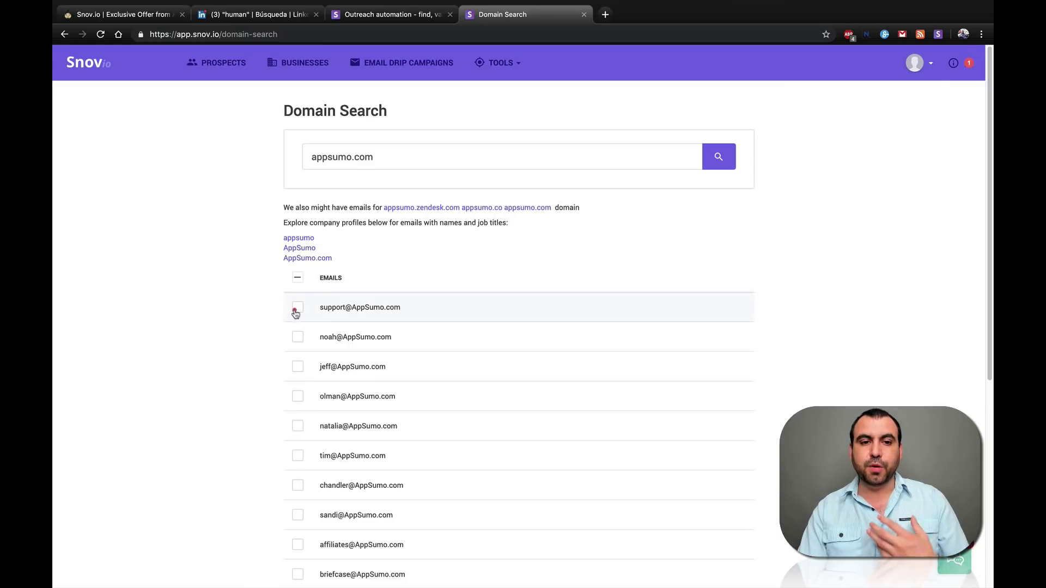
# - Add only the AppSumo support email address to the People List, then recheck remaining credits
pyautogui.click(297, 308)
pyautogui.click(298, 356)
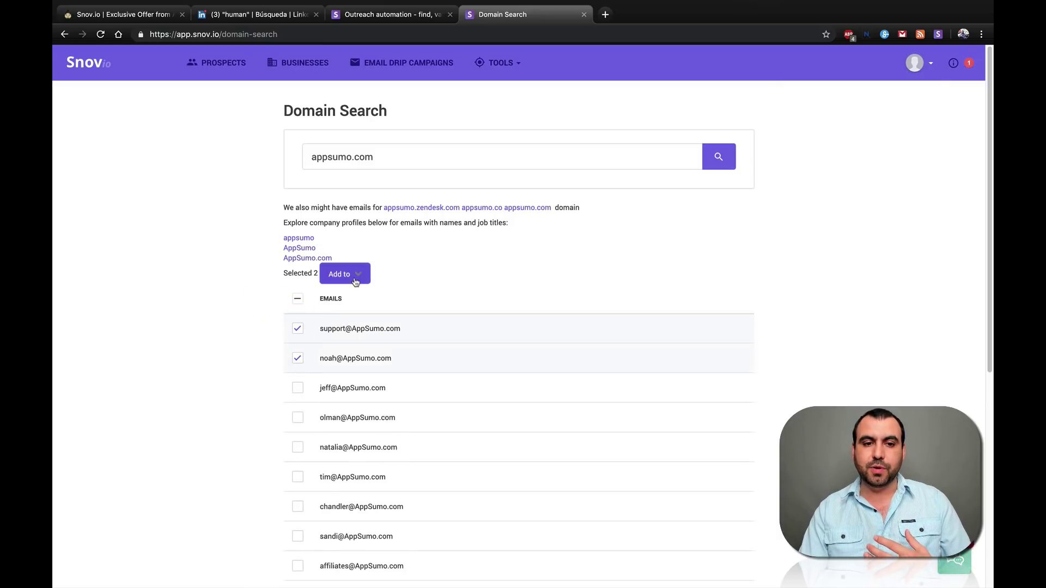
pyautogui.click(297, 357)
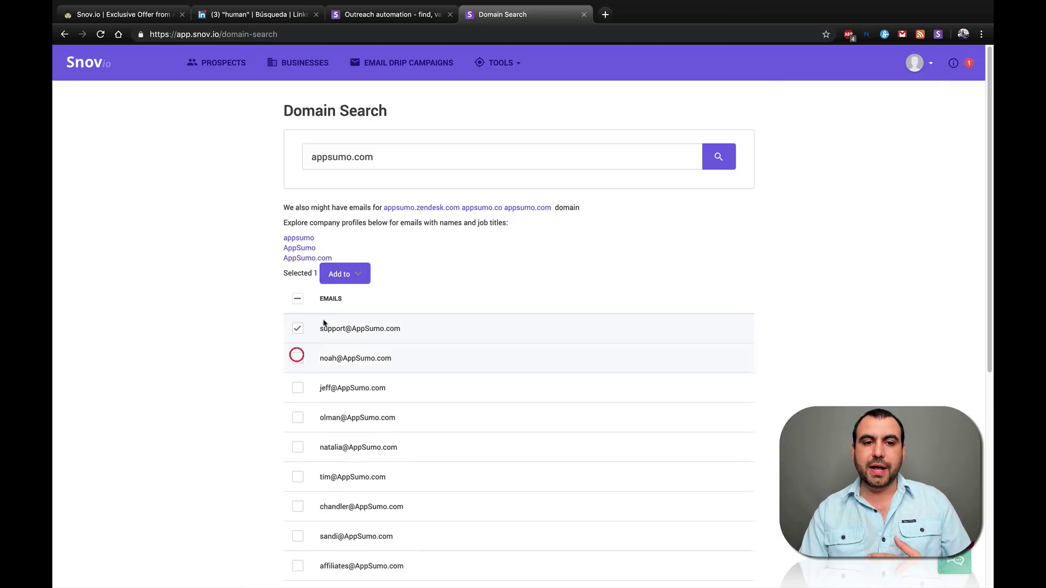
pyautogui.click(347, 272)
pyautogui.click(351, 298)
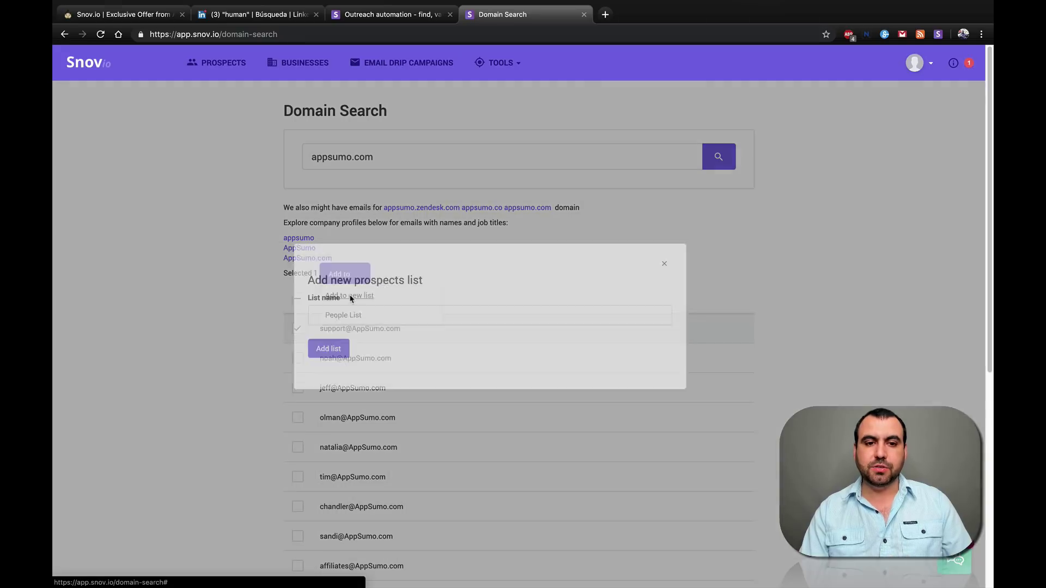
pyautogui.click(693, 265)
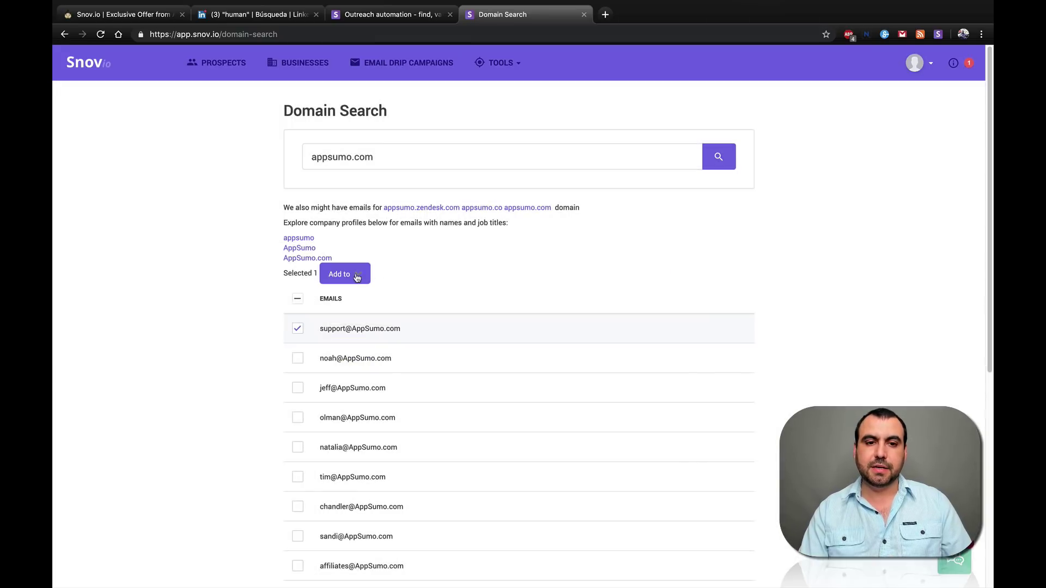
pyautogui.click(349, 273)
pyautogui.click(356, 315)
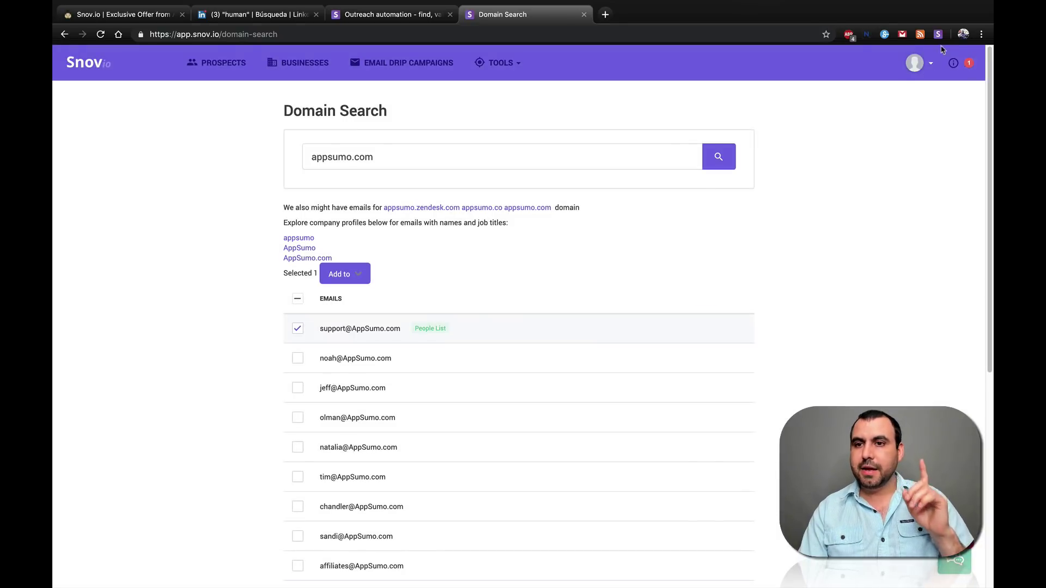
pyautogui.click(925, 66)
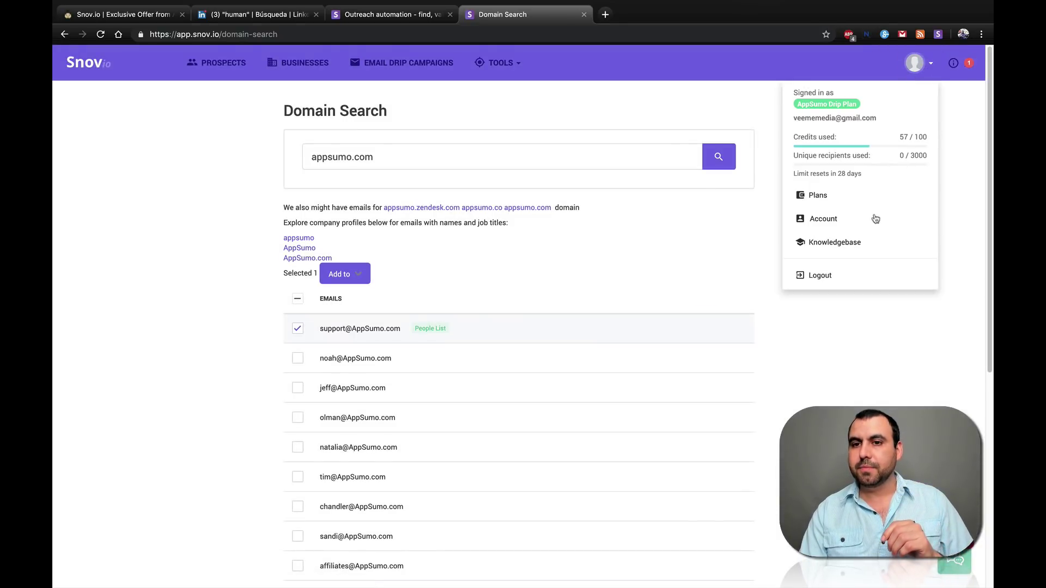
pyautogui.click(844, 355)
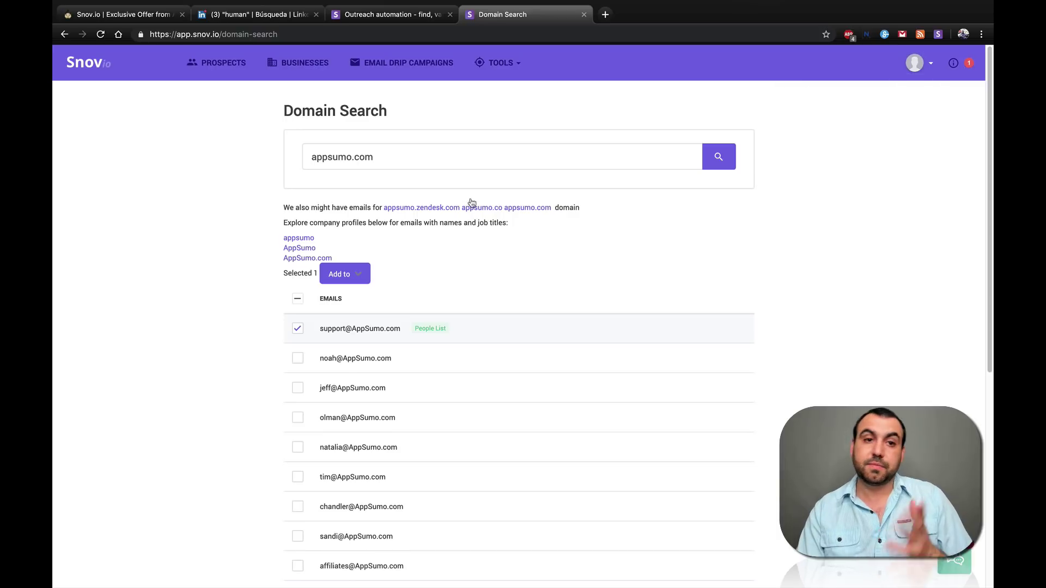
# - Review the People List and the Businesses lists, where the Tijuana companies list shows 0 companies
pyautogui.click(499, 80)
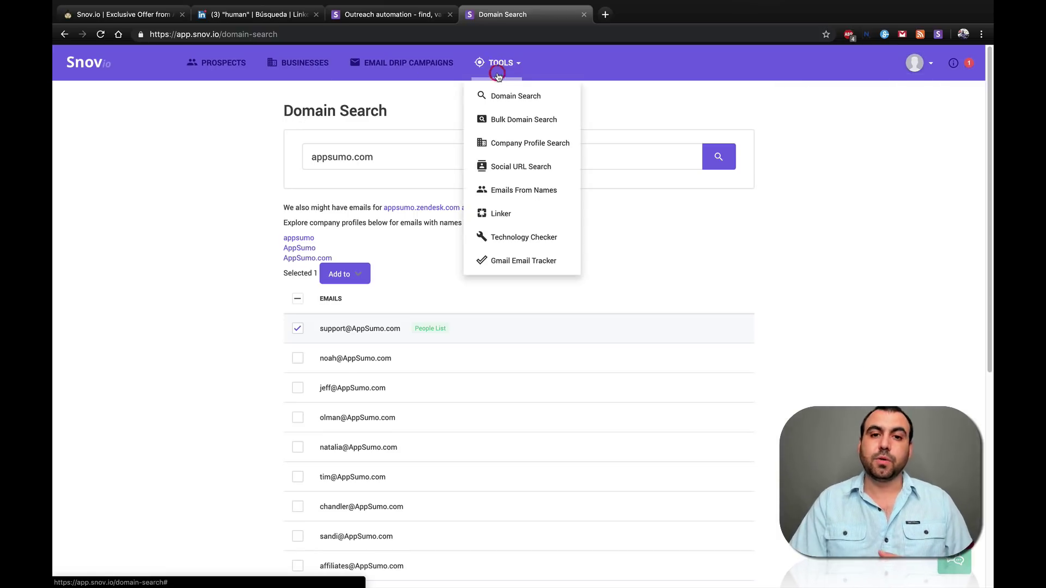
pyautogui.click(218, 63)
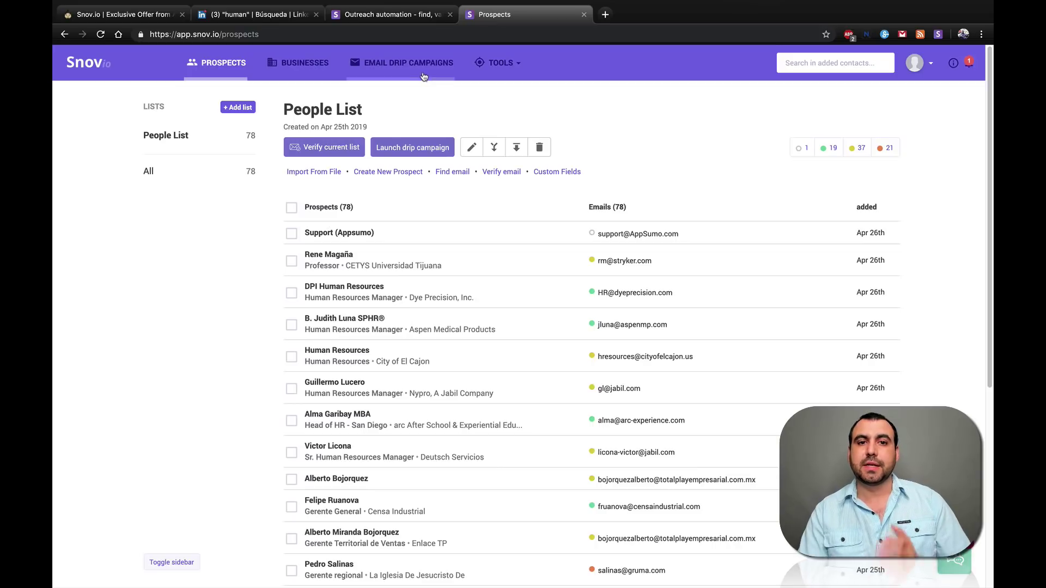
pyautogui.click(302, 68)
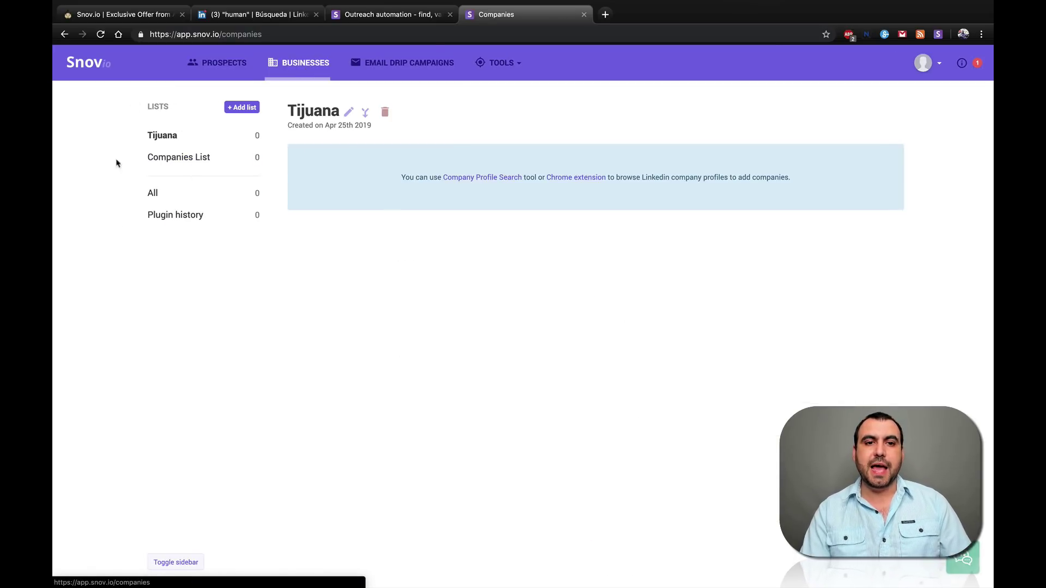
pyautogui.click(493, 64)
pyautogui.click(210, 65)
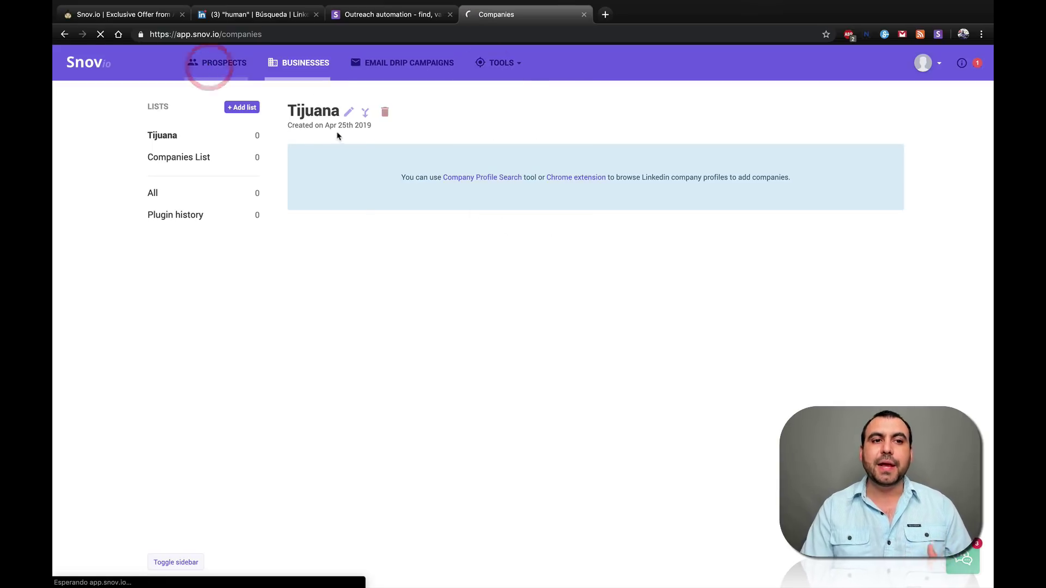
# - Compare Snov.io pricing with the S plan ($29, 1,000 credits), then return to the AppSumo deal page
pyautogui.click(364, 15)
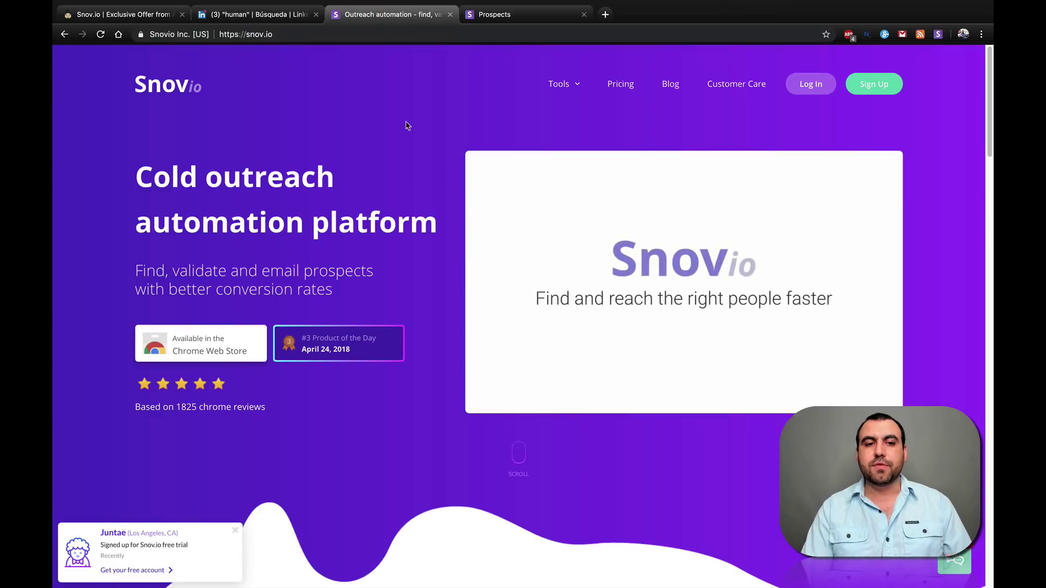
pyautogui.click(621, 83)
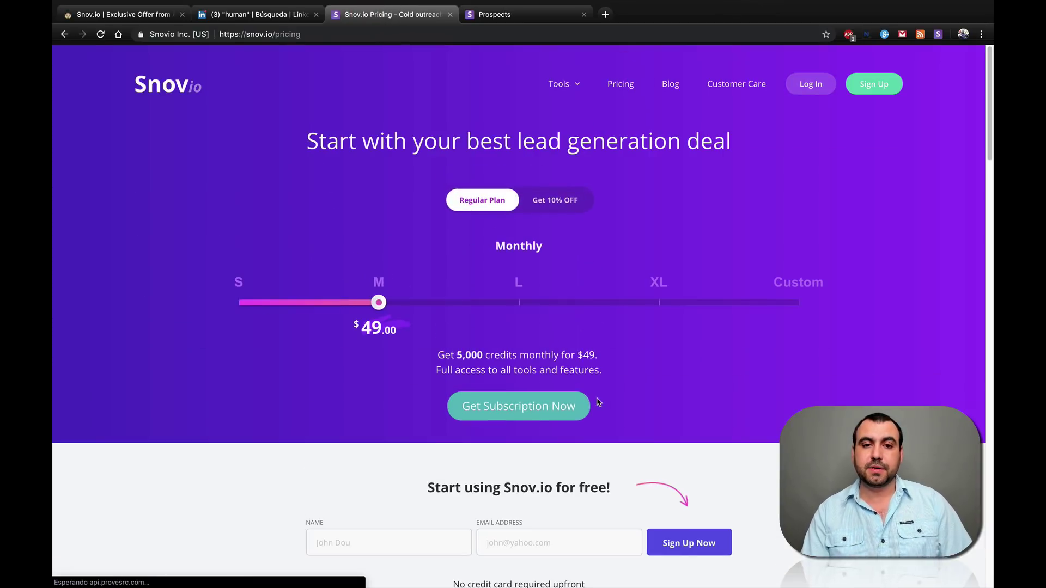
pyautogui.scroll(-3, 597, 382)
pyautogui.click(246, 171)
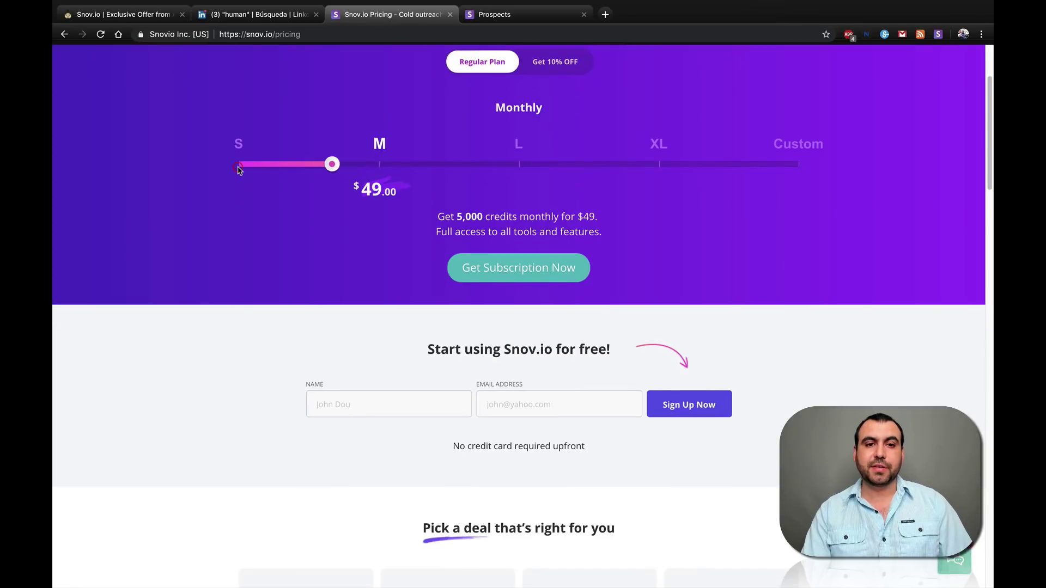
pyautogui.moveTo(220, 191); pyautogui.dragTo(287, 192)
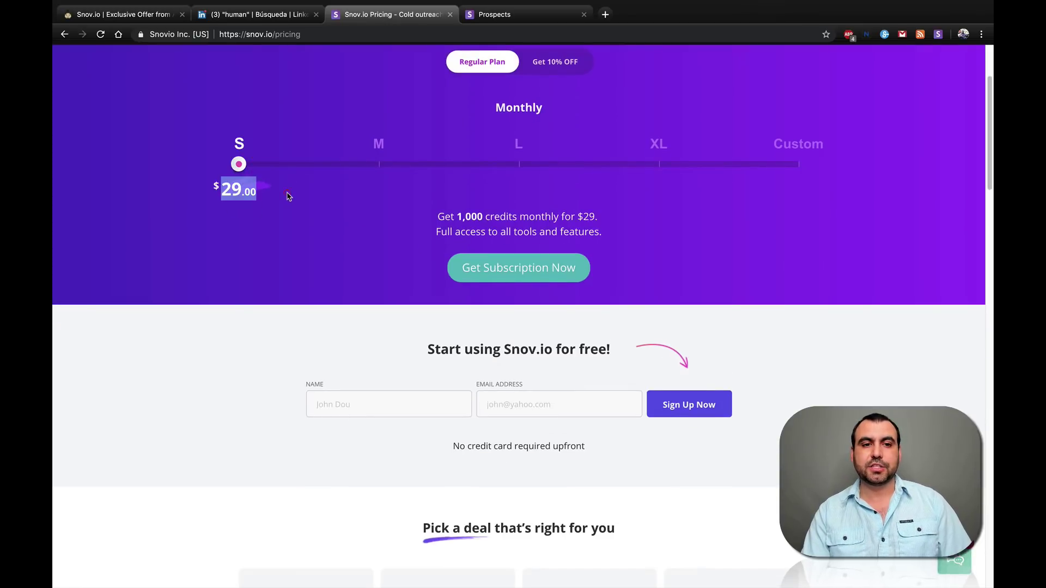
pyautogui.scroll(-9, 355, 210)
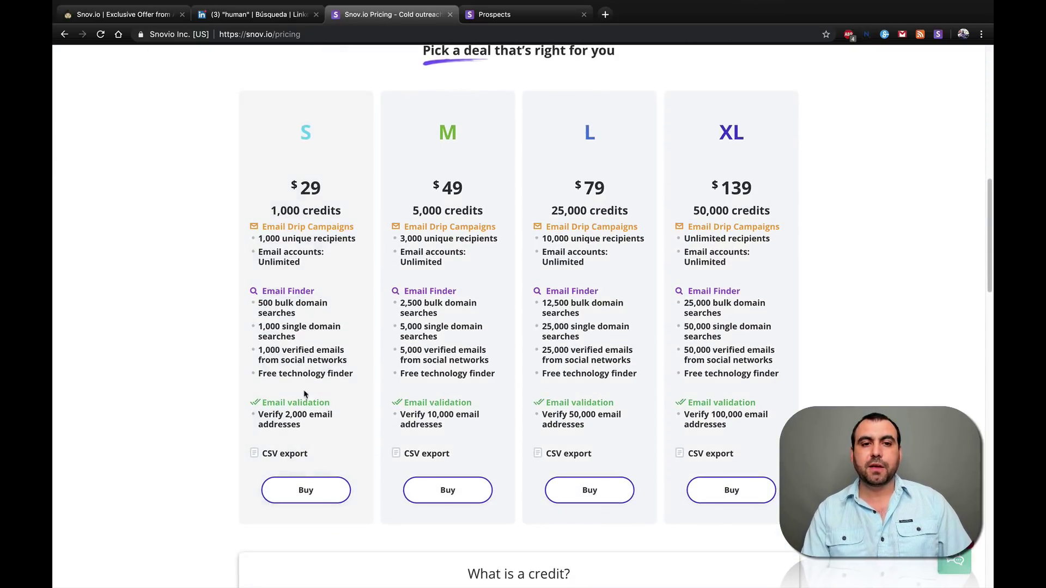
pyautogui.click(137, 13)
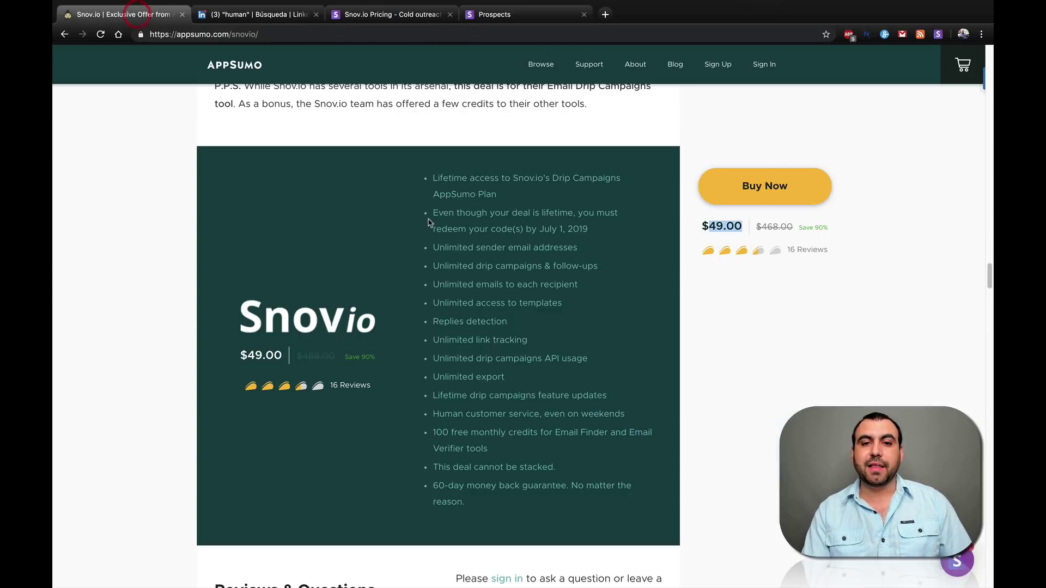
pyautogui.scroll(20, 429, 222)
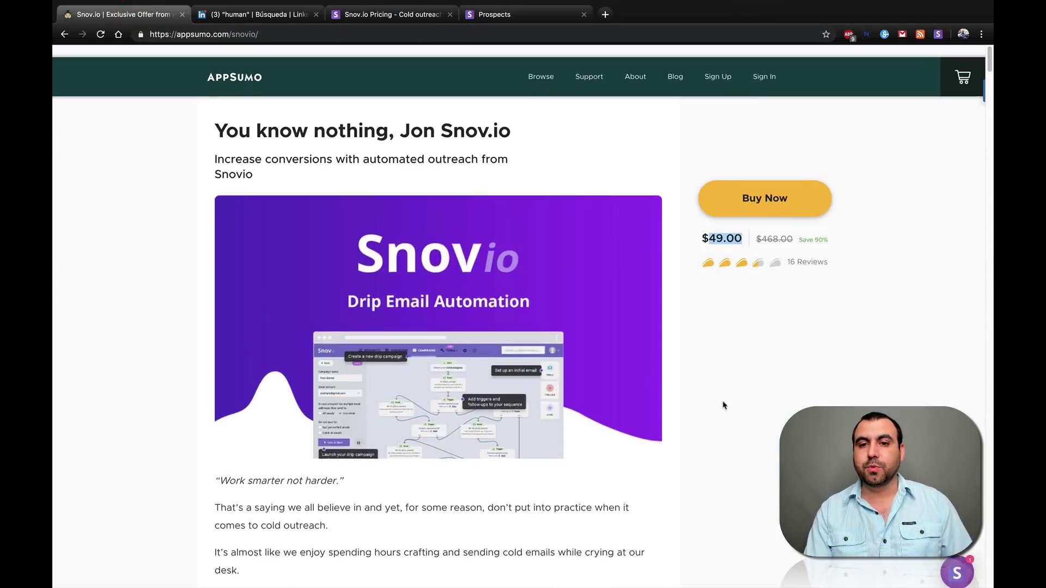